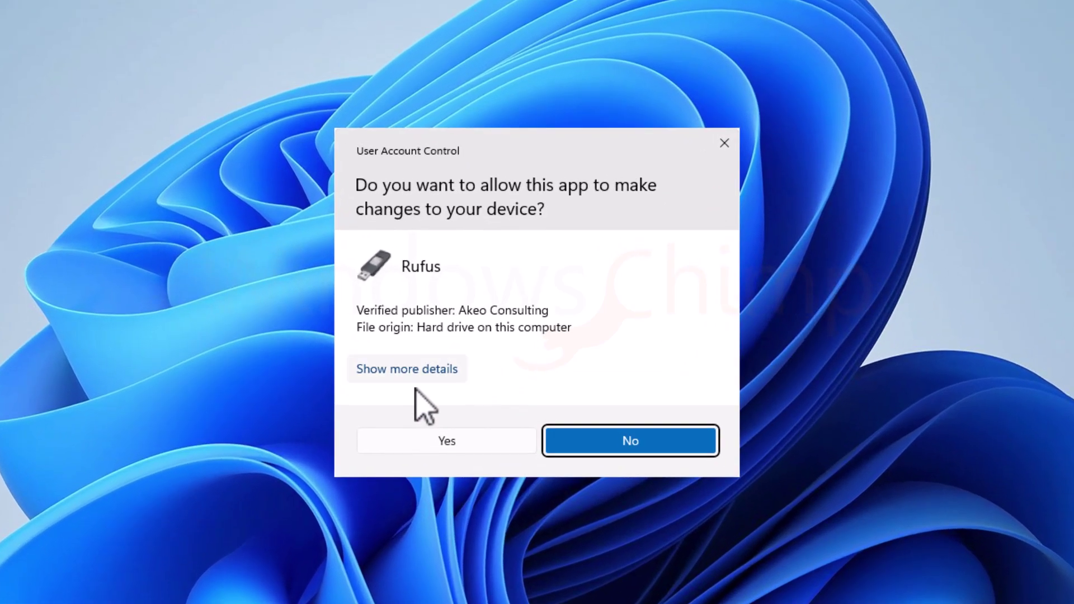
Step: Expand the Rufus UAC prompt to view publisher and location, then decline it with No
click(386, 370)
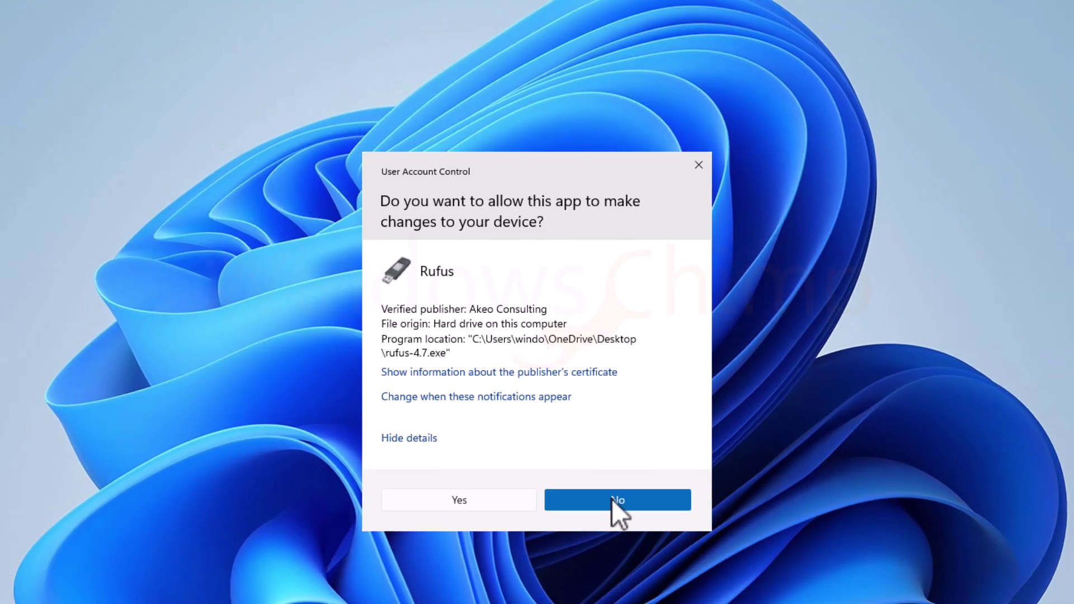
click(626, 529)
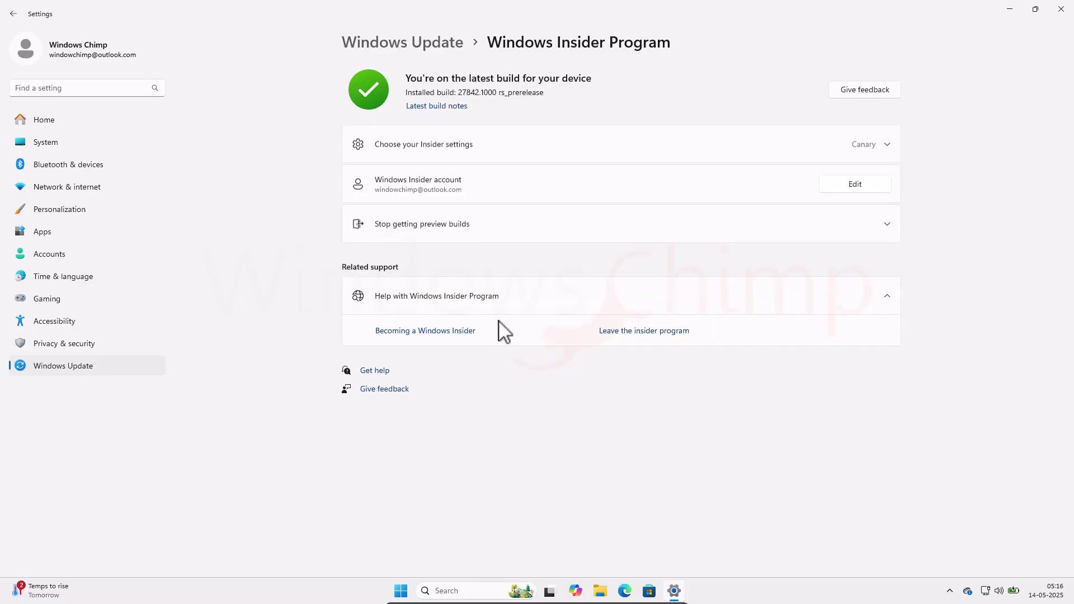
click(593, 156)
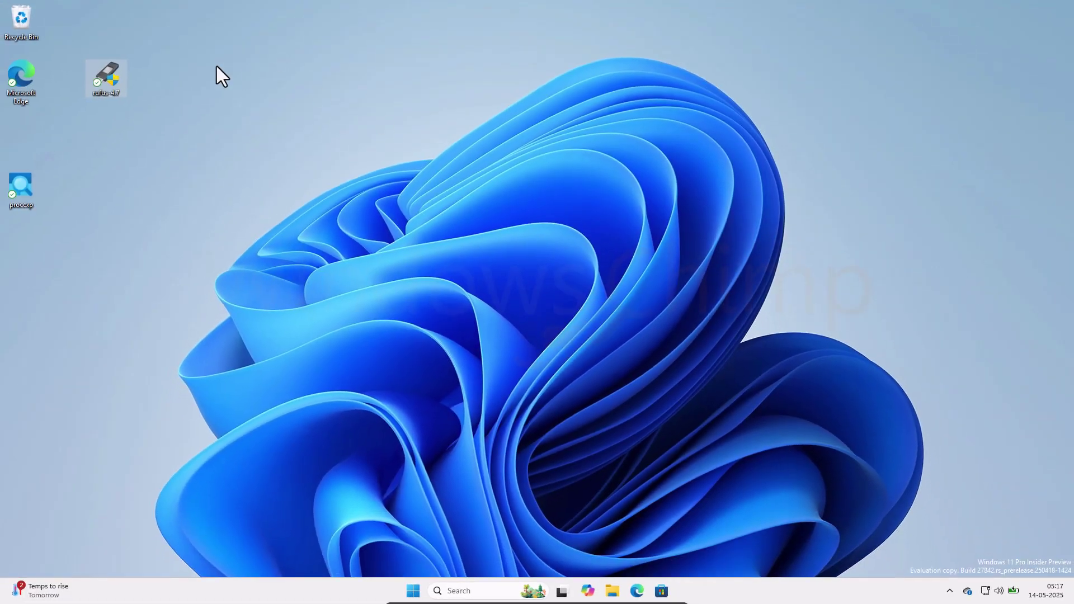
double_click(111, 80)
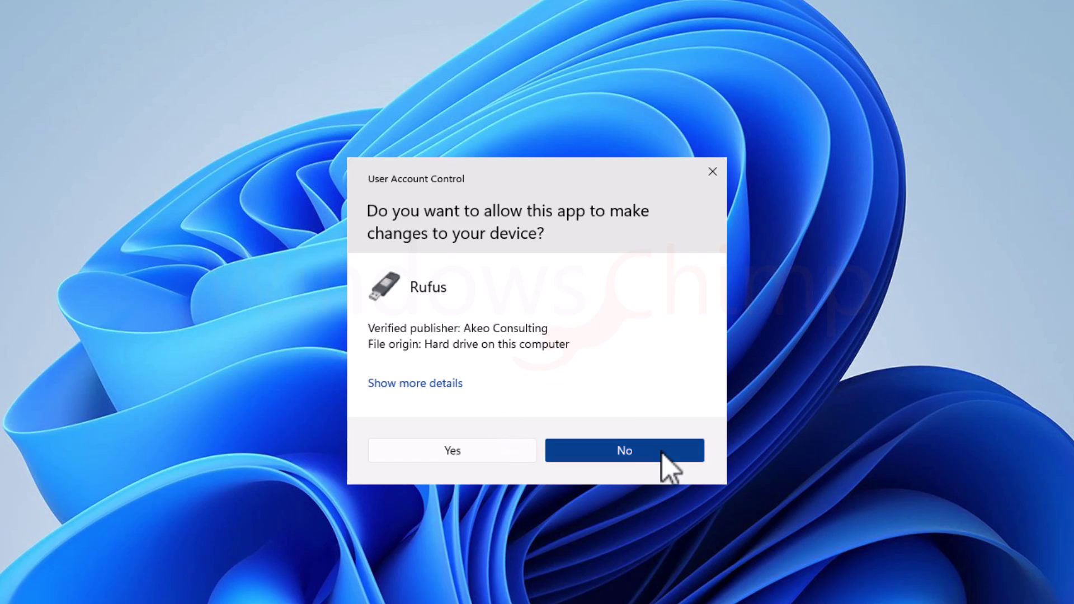
click(448, 452)
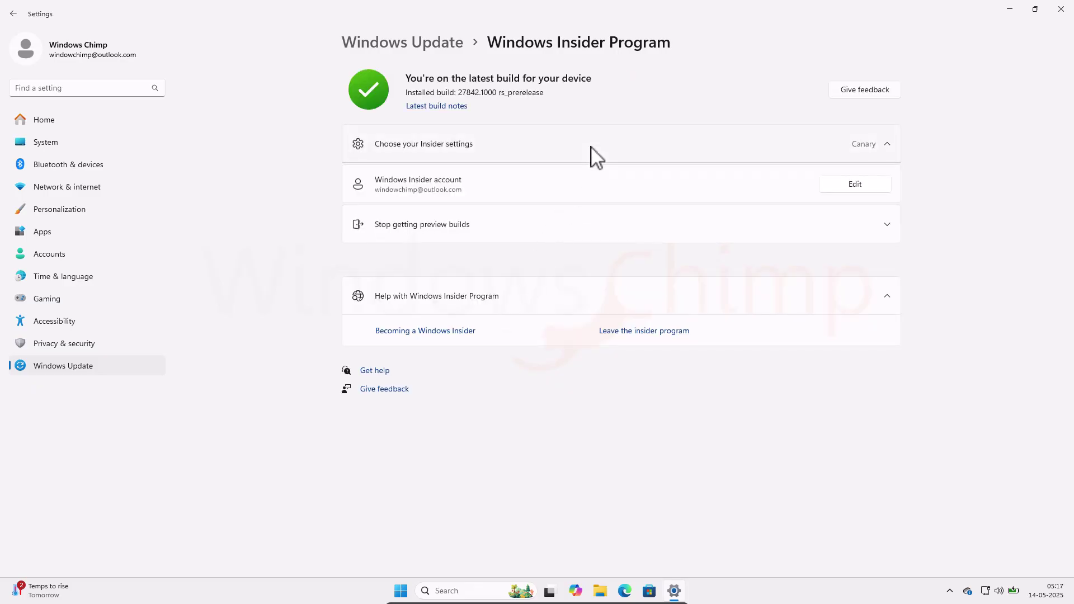
click(582, 155)
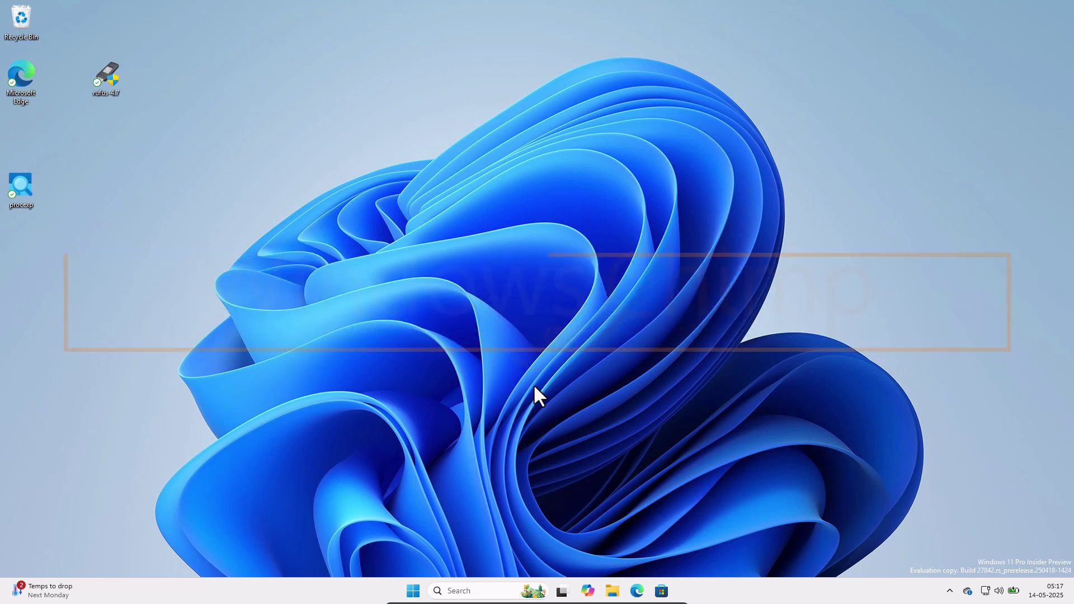
Step: Launch the Local Group Policy Editor with gpedit.msc from the Run box
key(super+r)
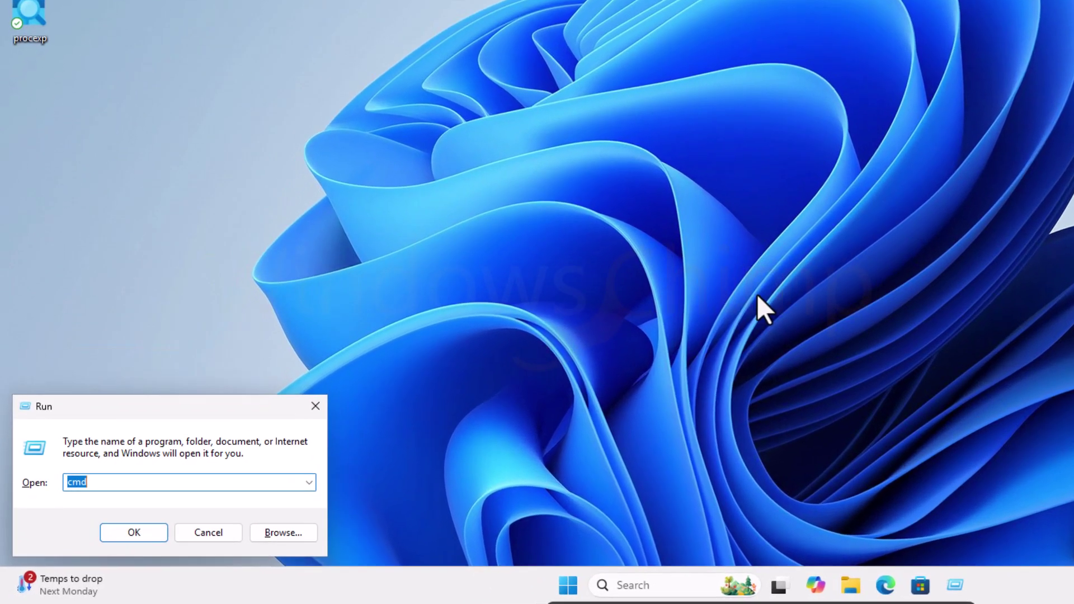
text(gpe)
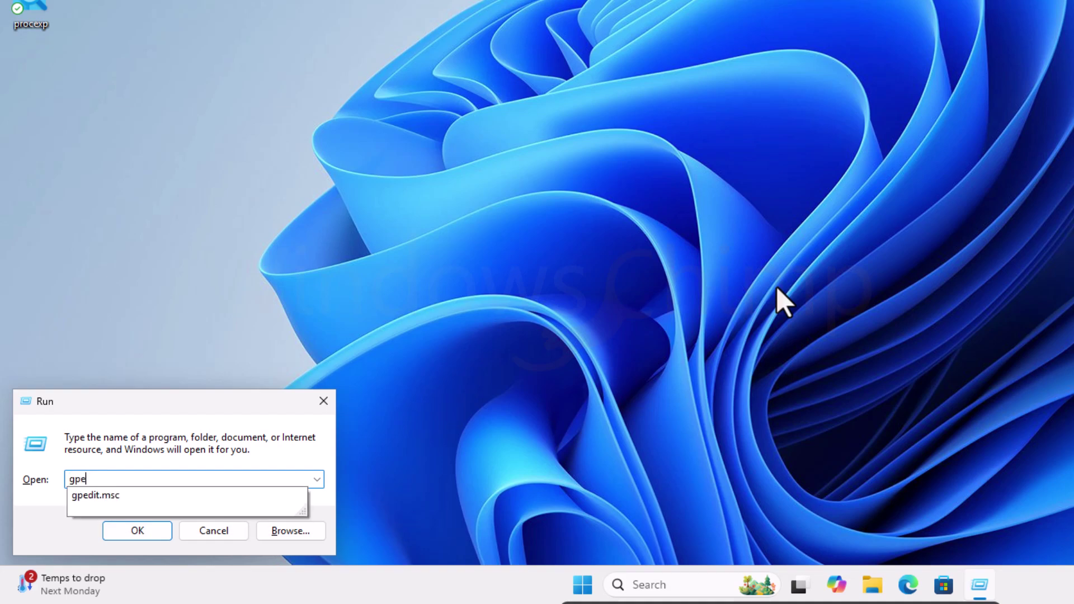
text(dit.msc)
key(Return)
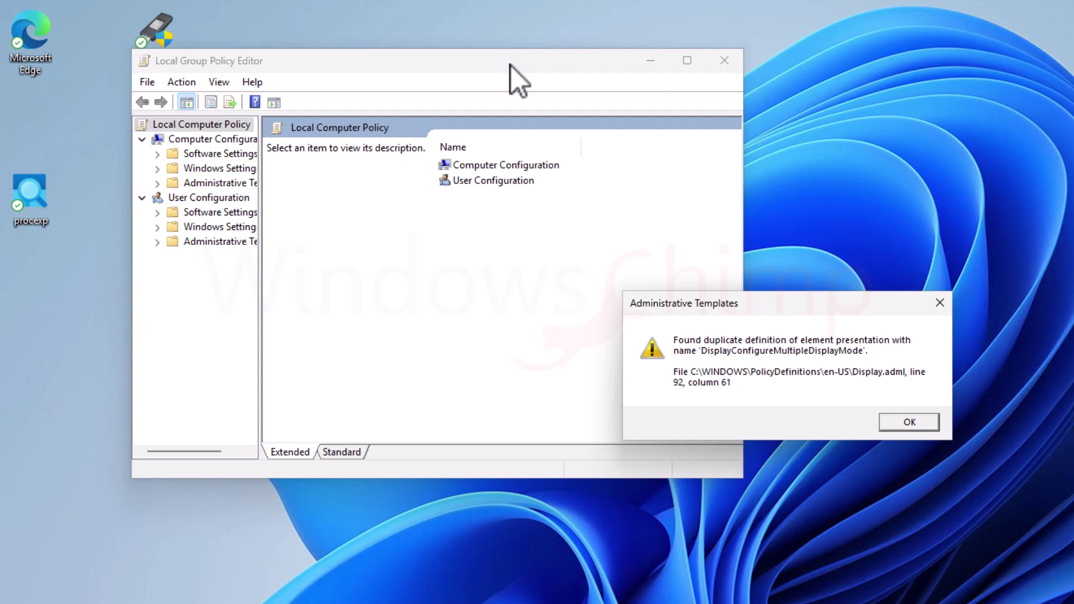
drag(512, 66, 849, 3)
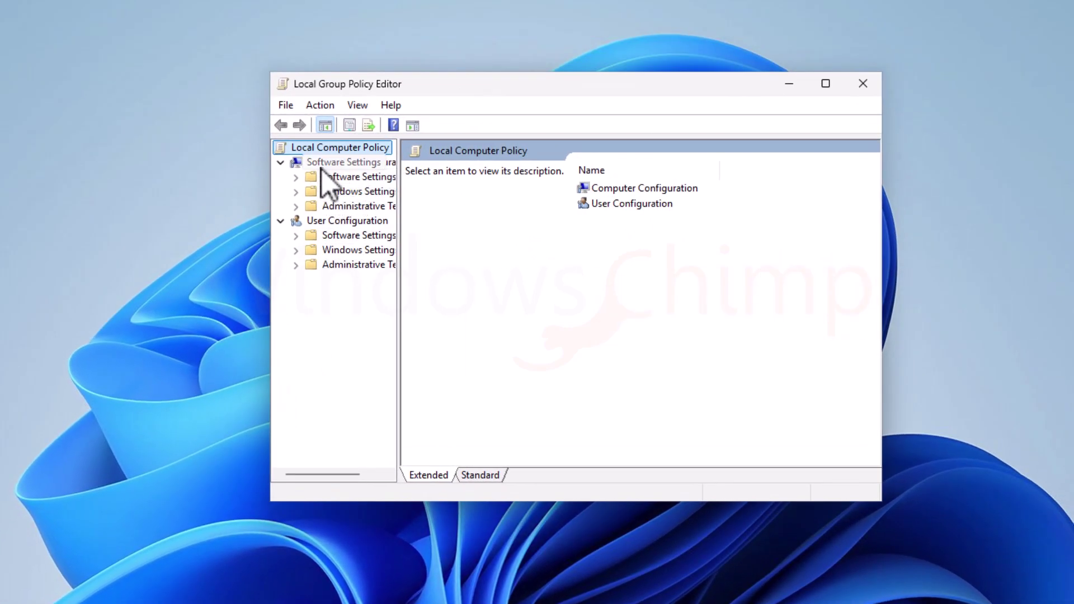
Step: Navigate to Security Settings > Local Policies > Security Options and select Configure type of Admin Approval Mode
double_click(366, 193)
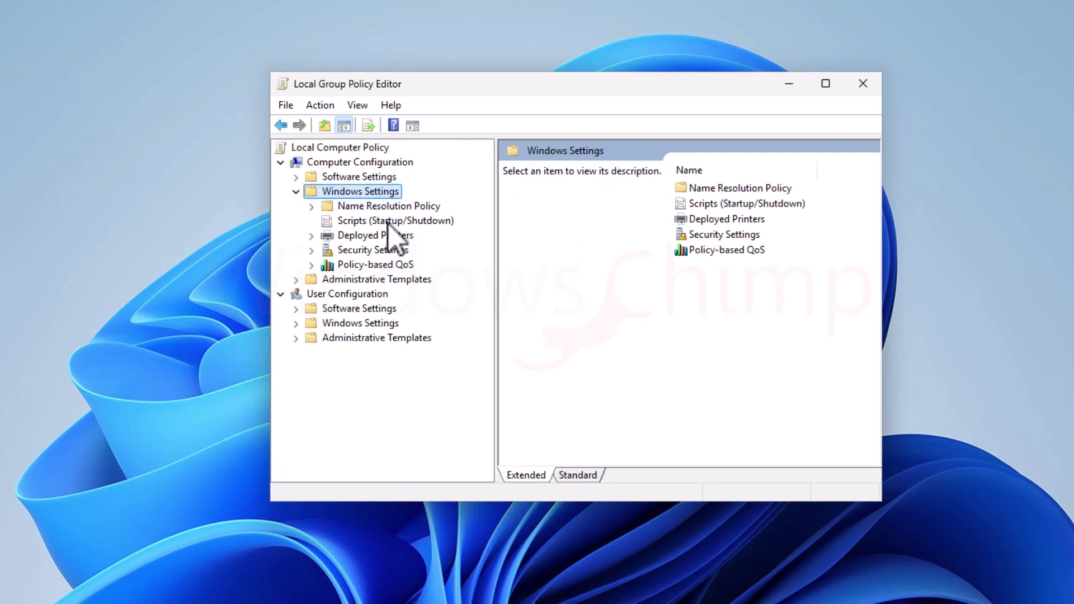
click(313, 250)
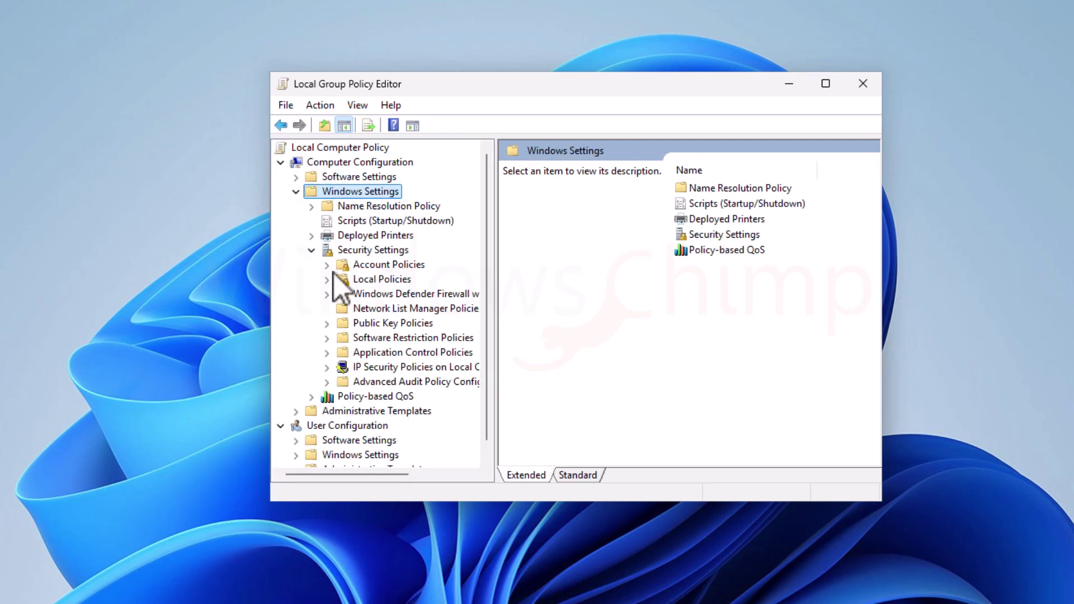
click(336, 269)
click(327, 280)
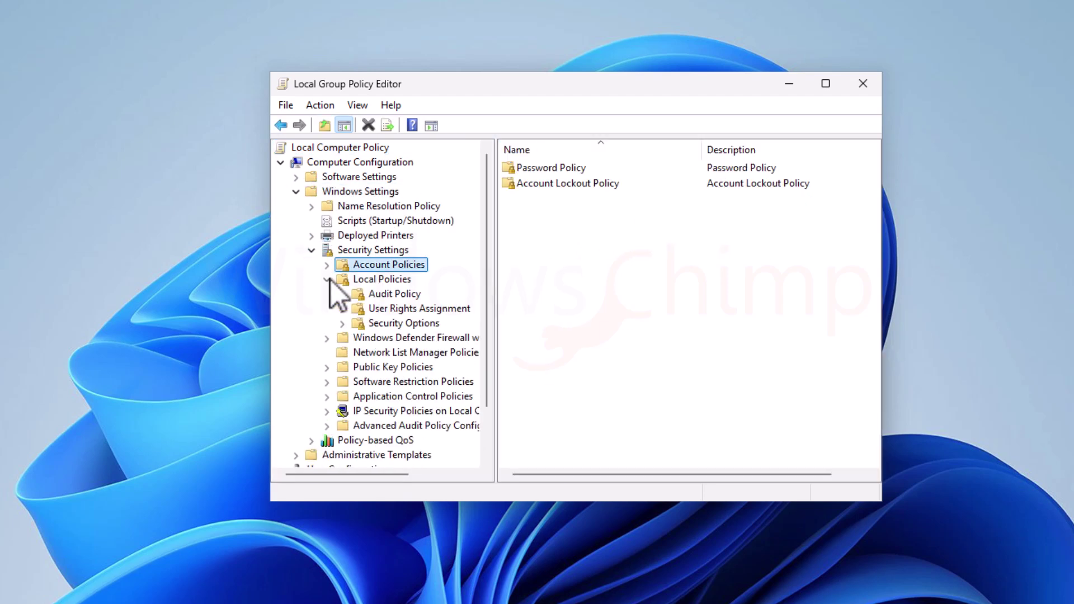
click(404, 325)
scroll(654, 438, down, 20)
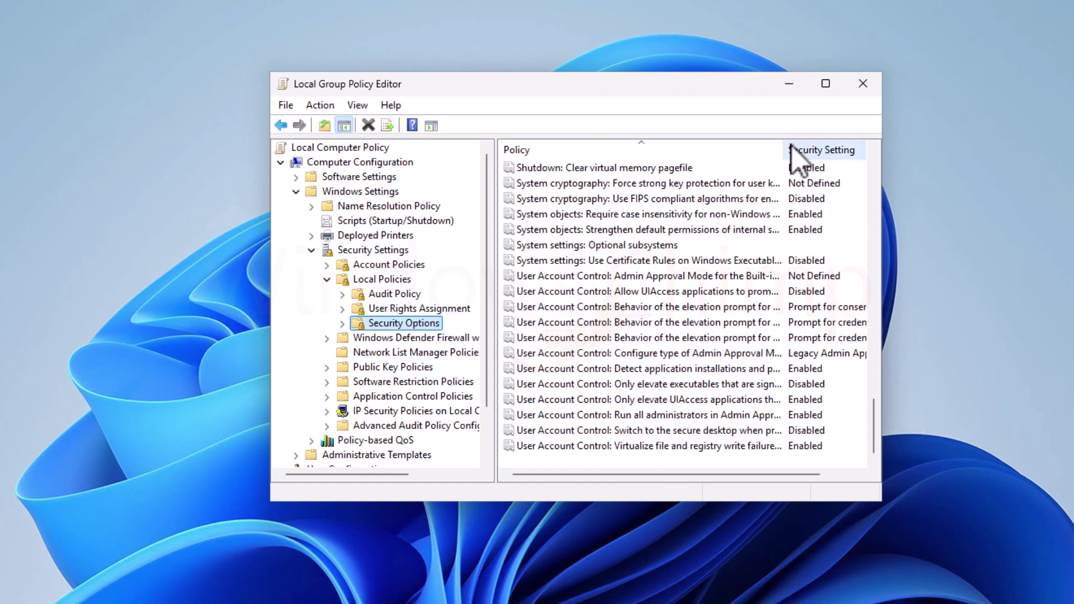
drag(785, 149, 845, 150)
click(637, 354)
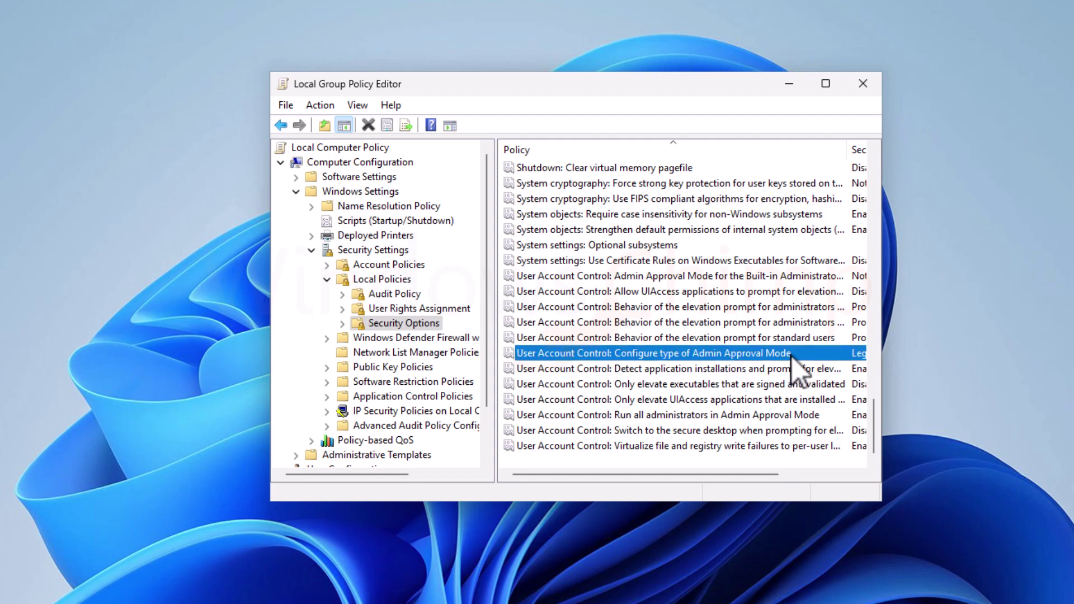
Step: Set the policy to Admin Approval Mode with Administrator protection, apply it, then reach Start's power options
double_click(630, 355)
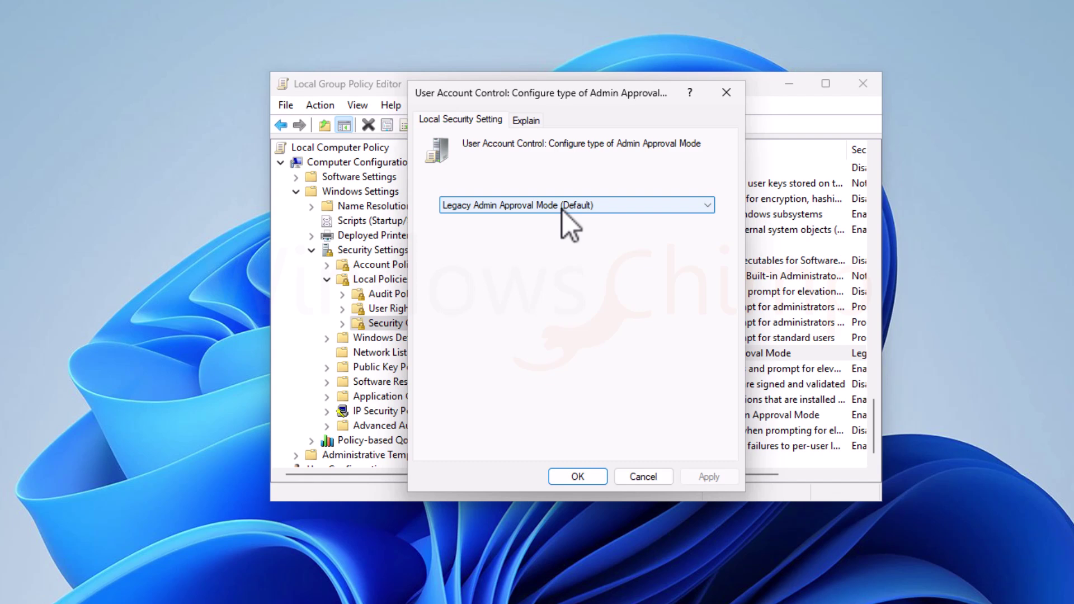
click(589, 209)
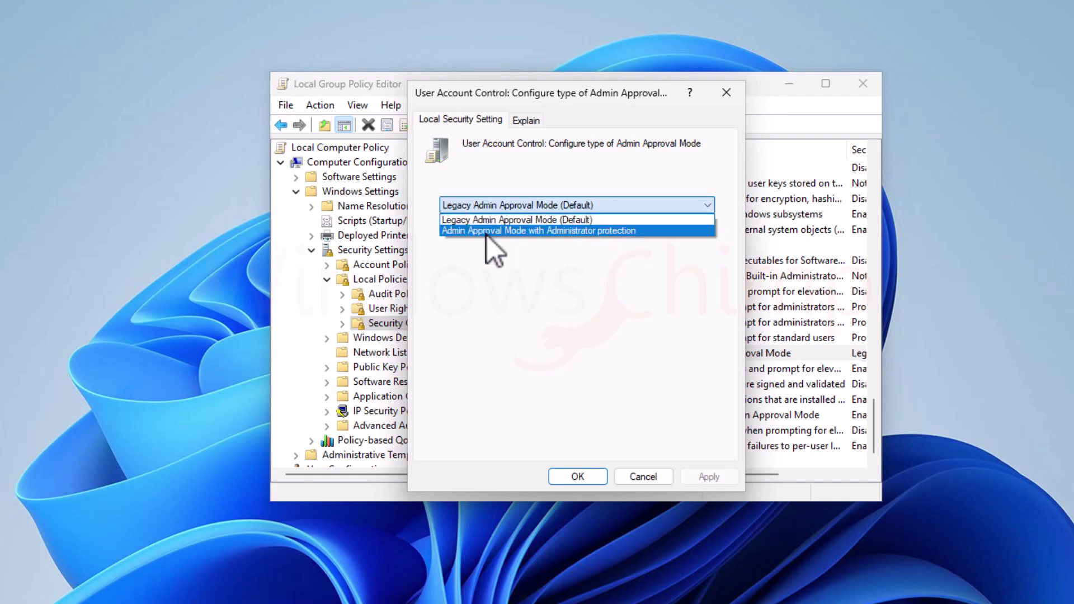
click(650, 231)
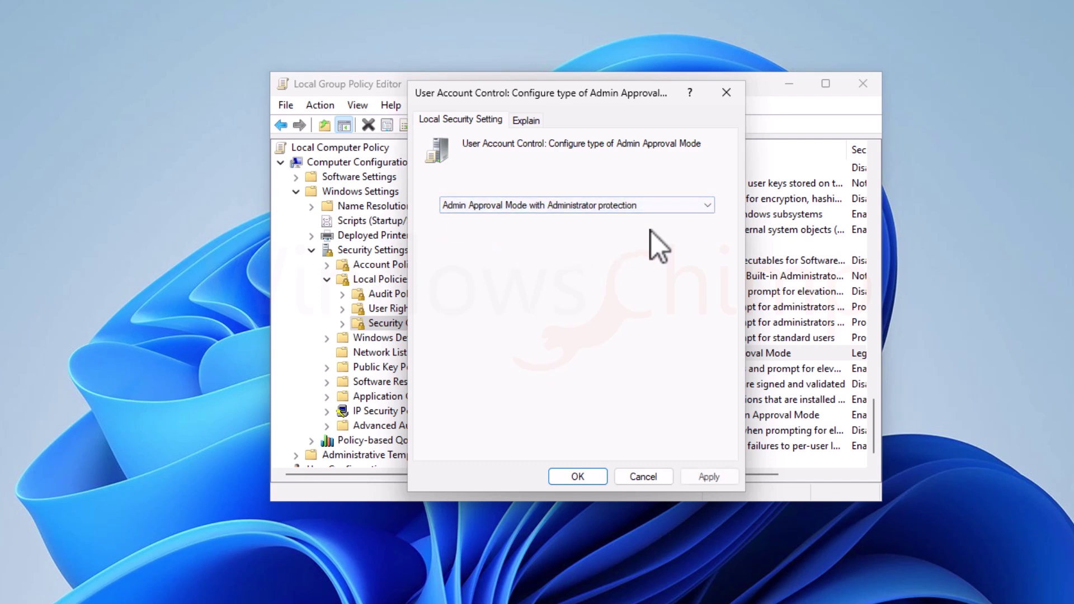
click(708, 477)
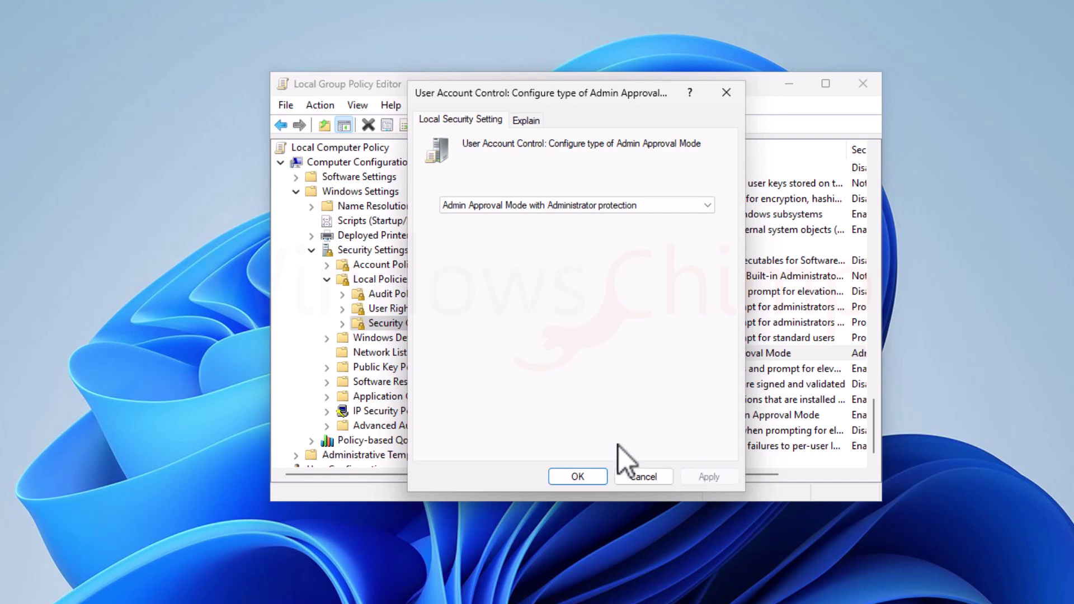
click(576, 476)
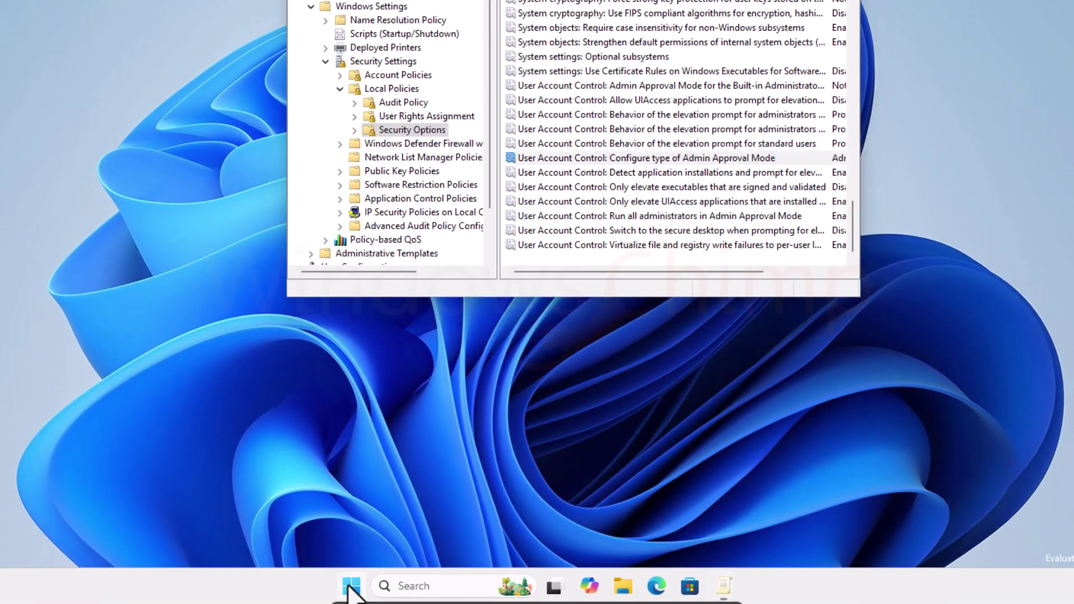
click(353, 582)
click(725, 533)
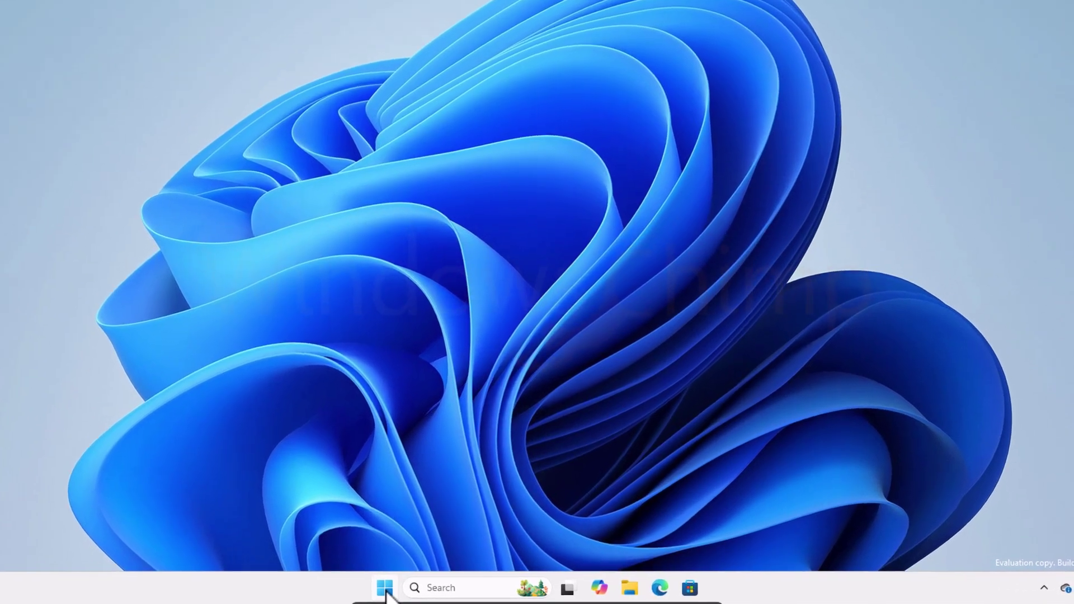
Step: Find and open Windows Security from the Start search
click(413, 590)
text(windows security)
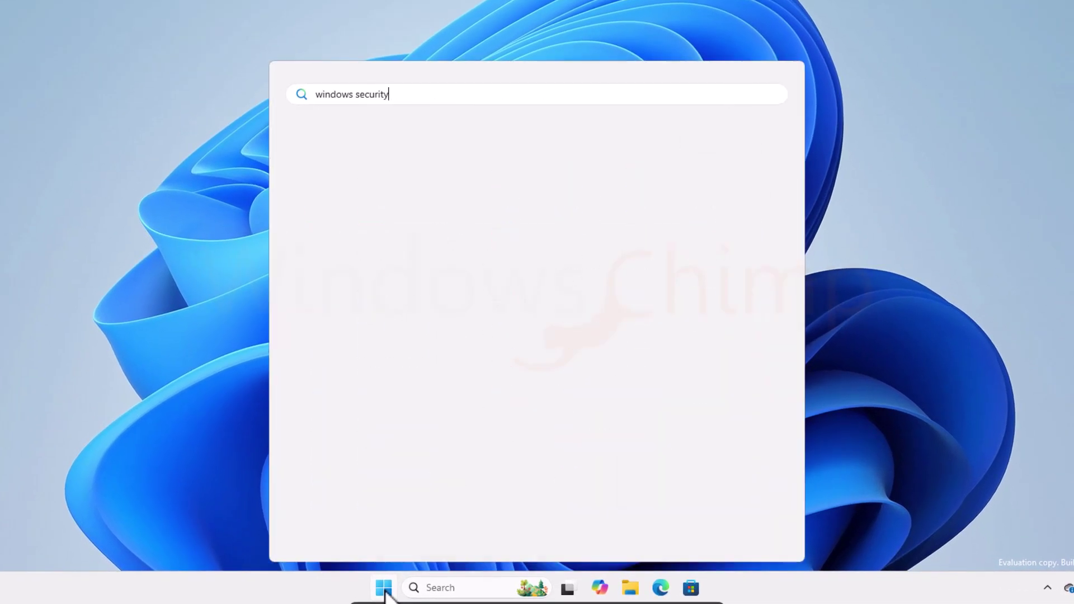
click(374, 207)
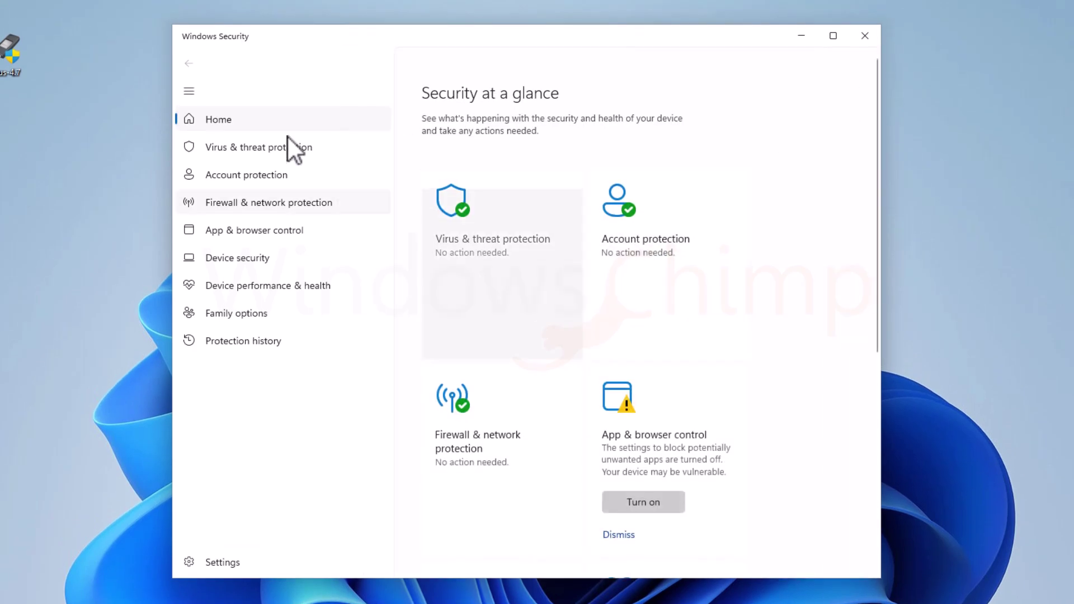
Step: Under Account protection, switch Administrator protection On and approve the UAC prompt
click(240, 183)
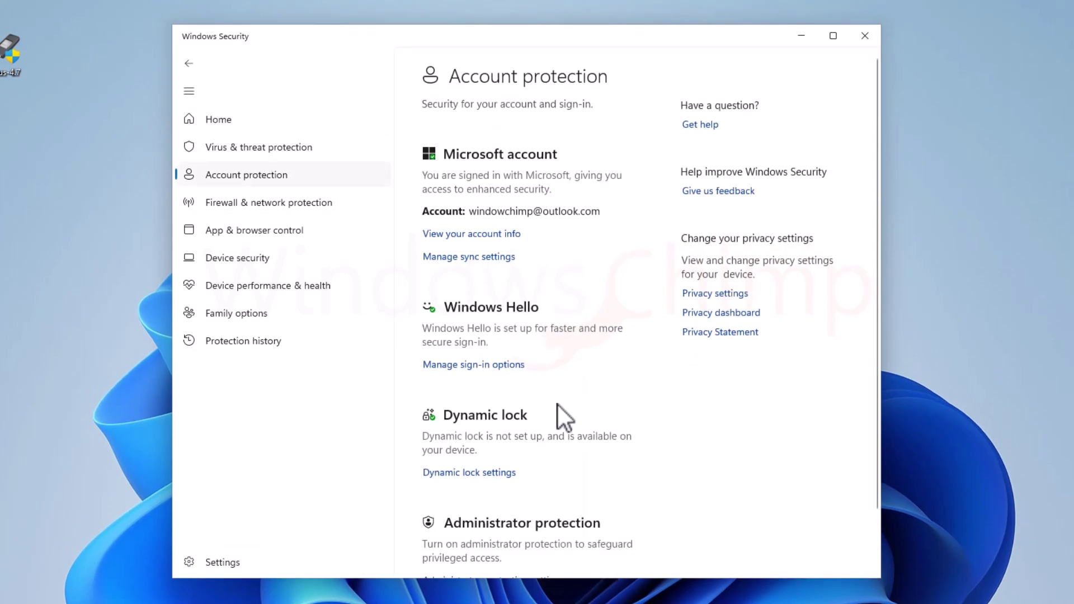
scroll(532, 473, down, 2)
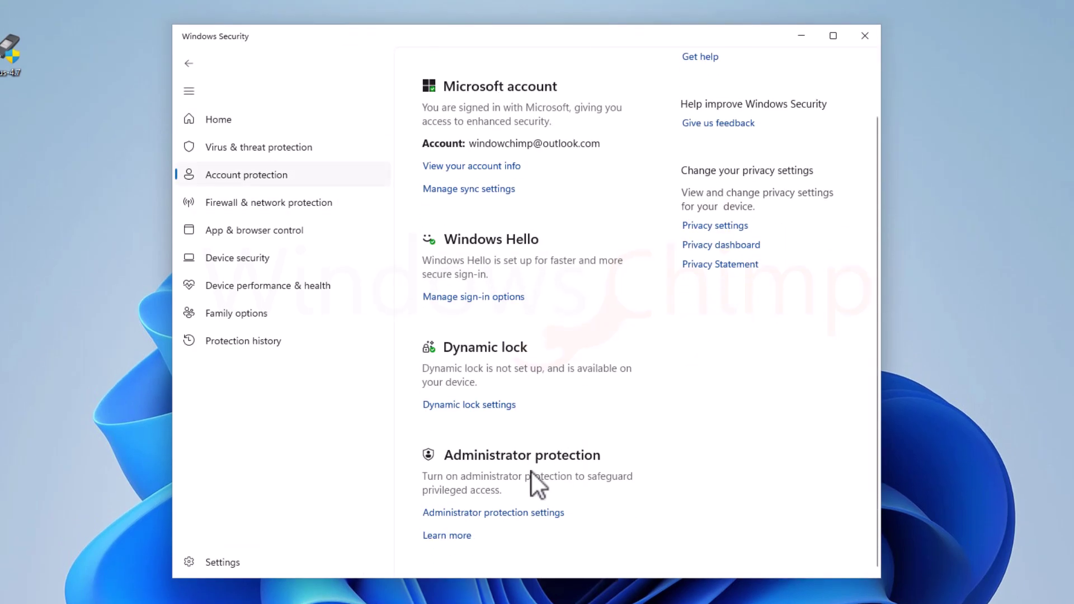
click(504, 512)
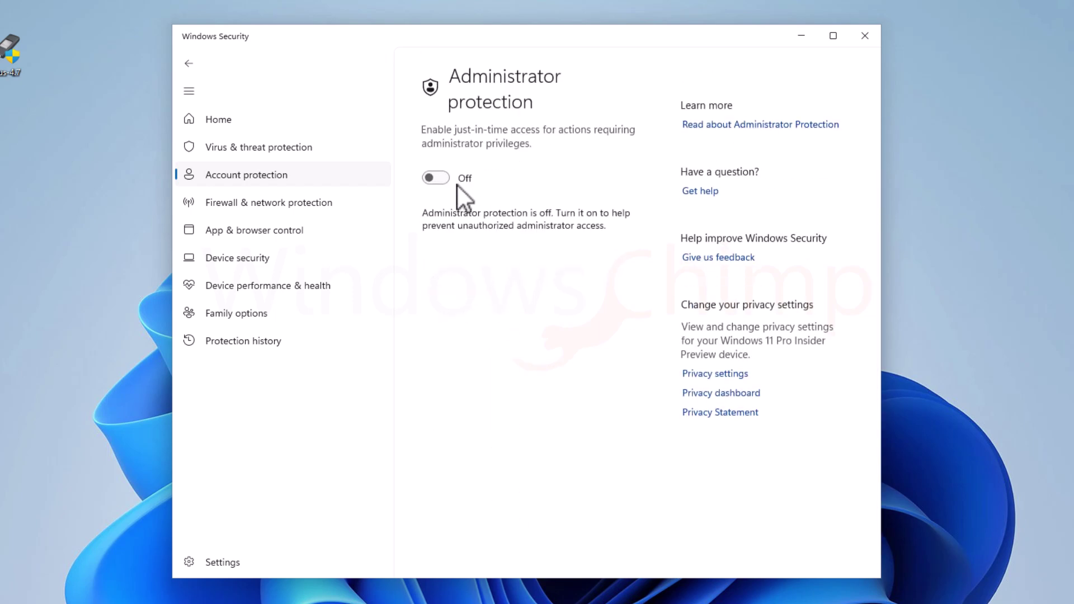
click(447, 179)
click(479, 432)
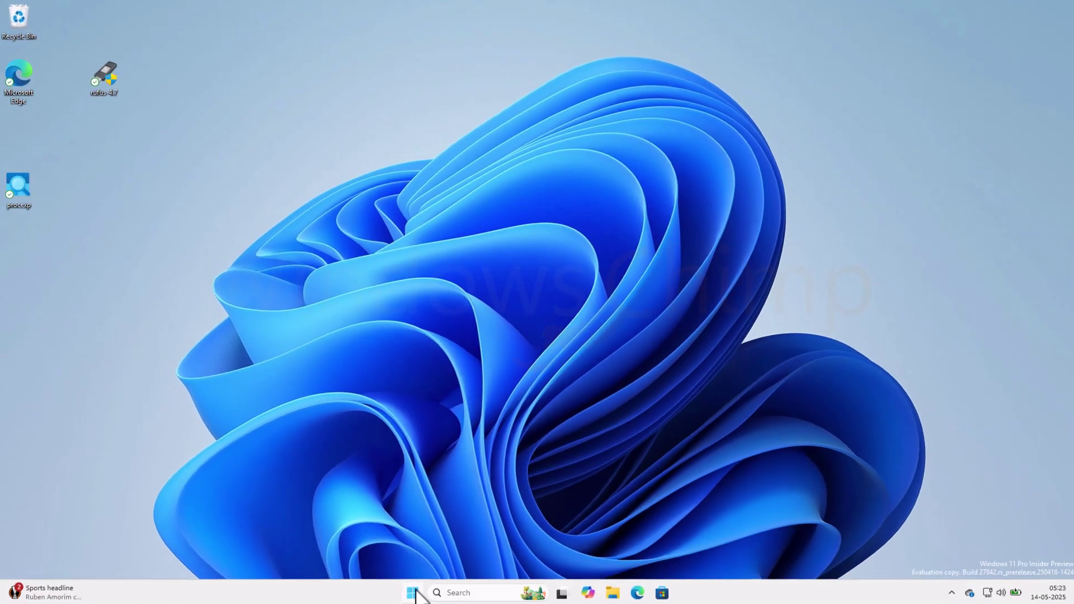
Step: Open the Start menu's power button to choose Restart
click(413, 591)
click(676, 553)
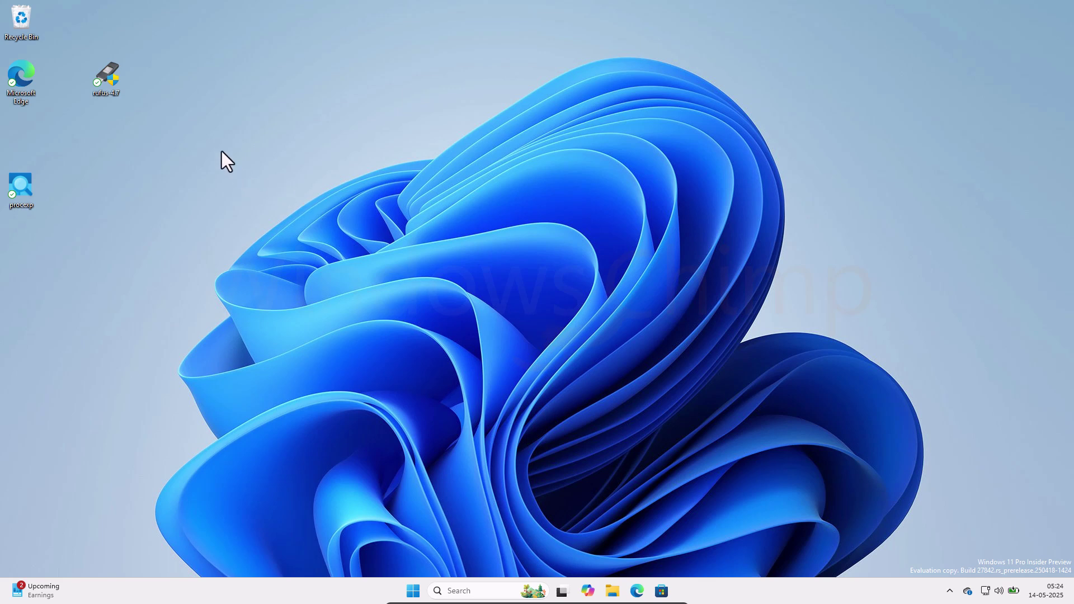
Step: Launch rufus-4.7 from the desktop and allow its UAC prompt after viewing details
double_click(103, 82)
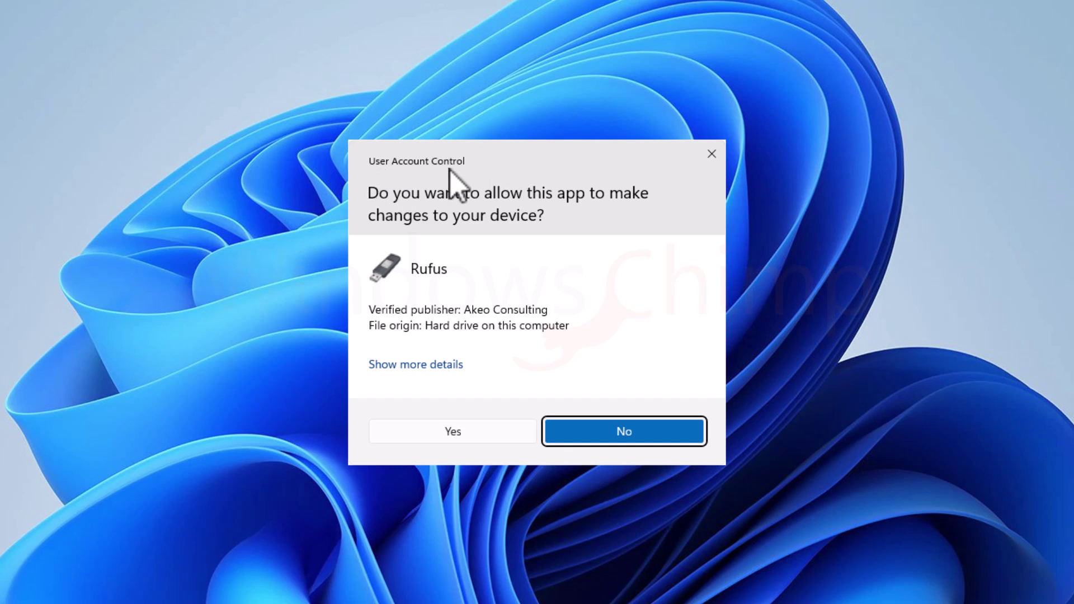
click(445, 365)
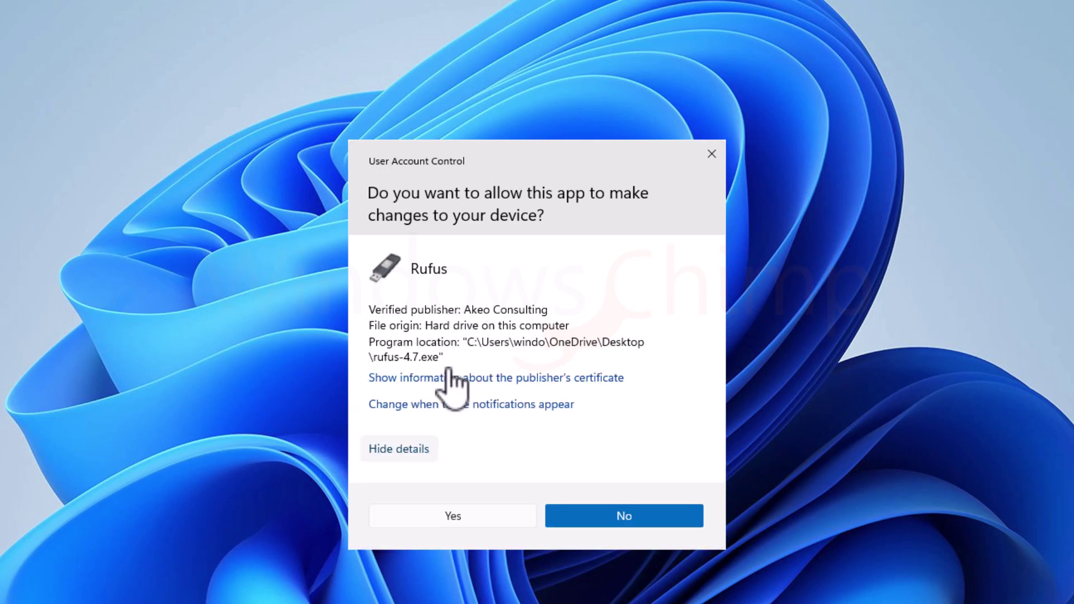
click(479, 511)
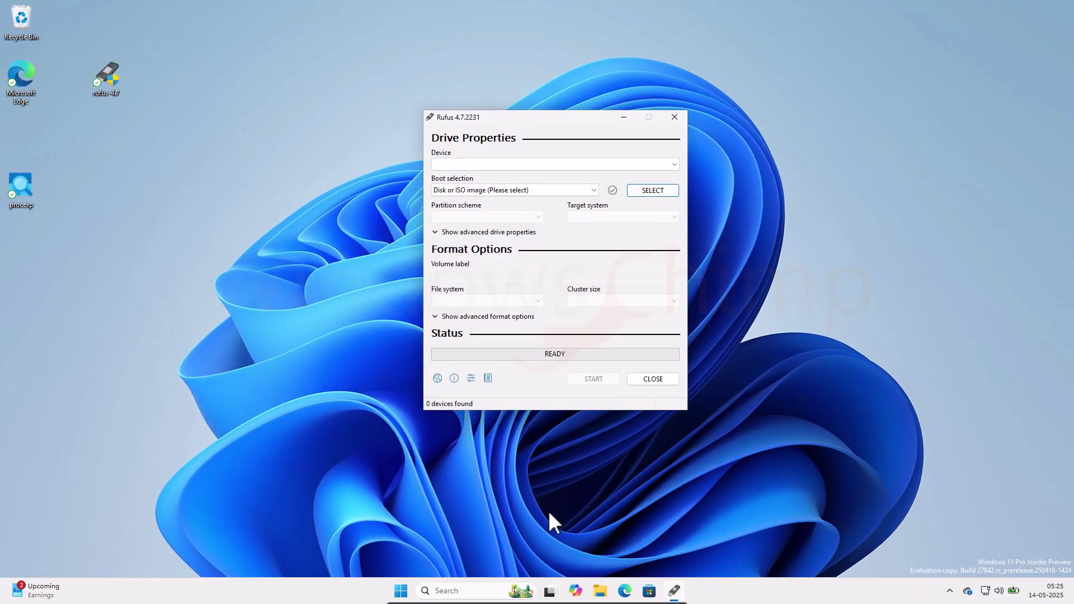
key(super)
Step: Open Command Prompt, run whoami /all, and select the user name in the output
text(cmd)
key(Return)
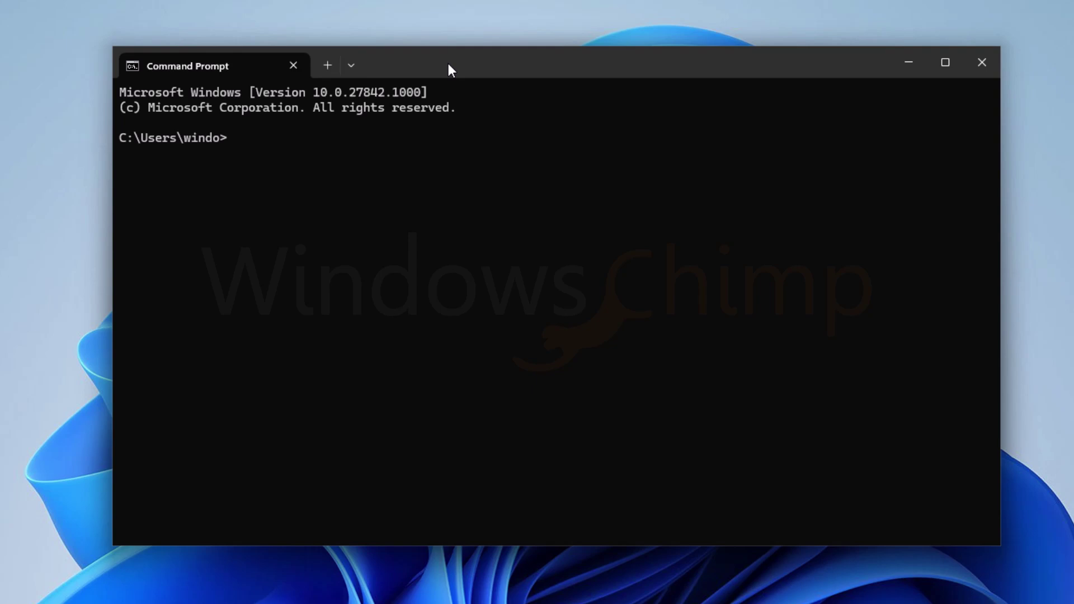
text(wh)
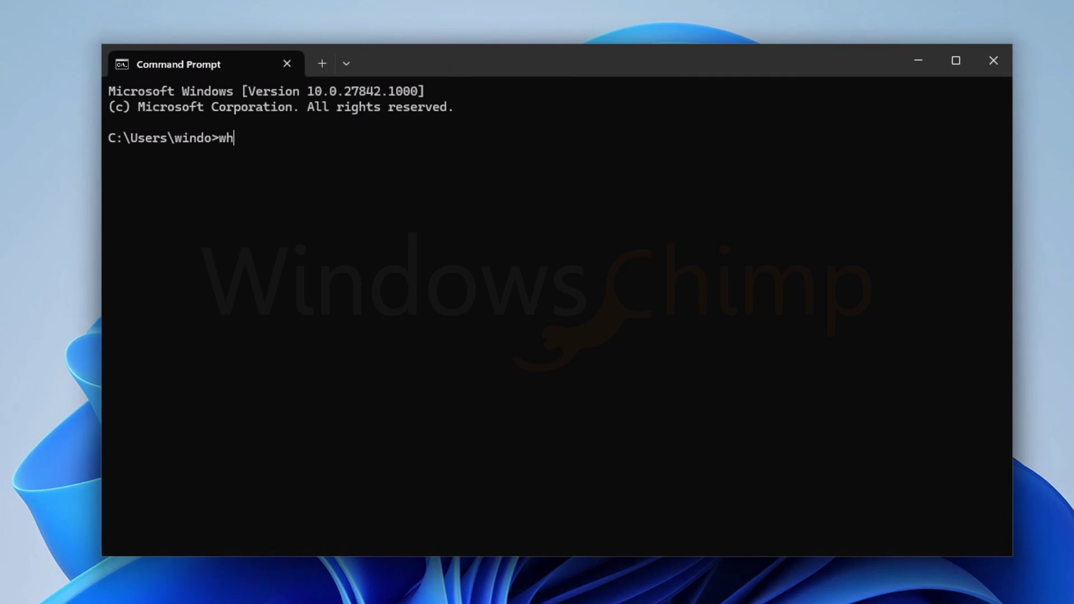
text(whoami /all)
key(Return)
scroll(415, 324, up, 10)
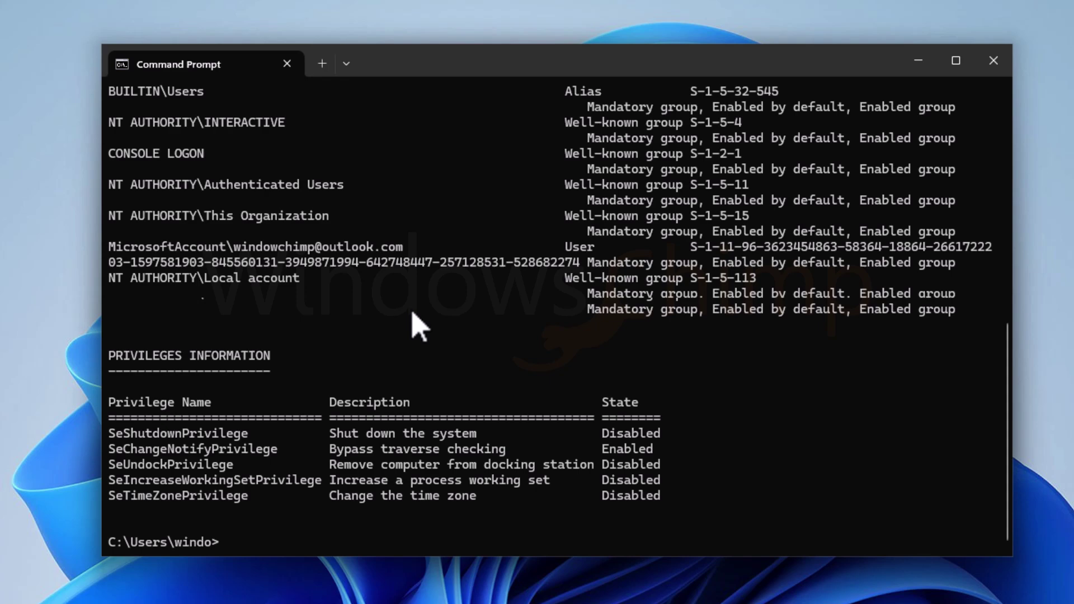
double_click(240, 232)
scroll(271, 376, down, 3)
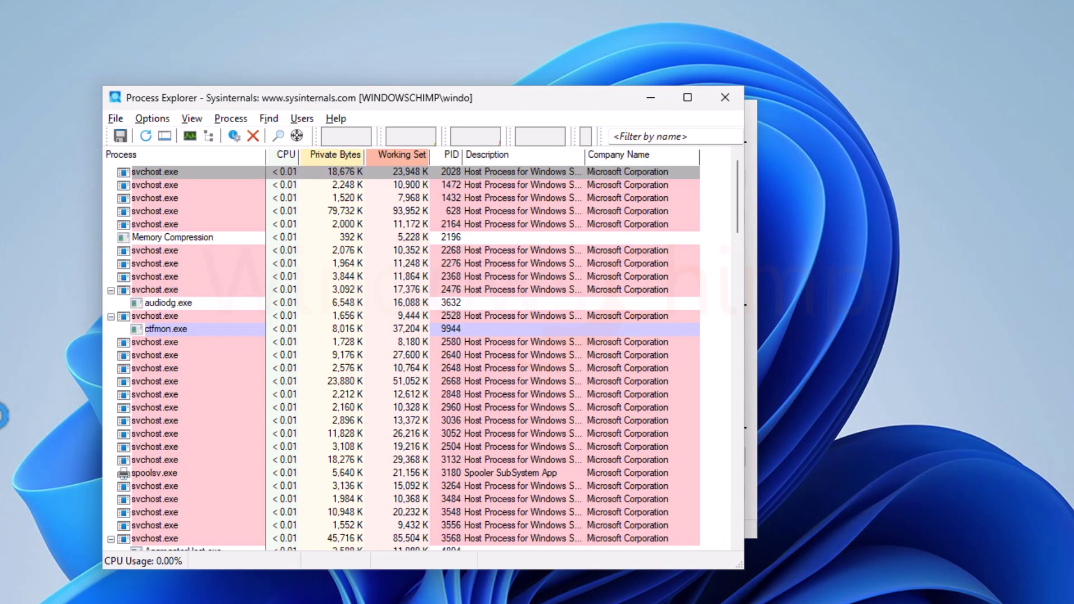
Step: Filter Process Explorer by 'ruf', open rufus-4.7.exe Properties and select its User field
click(679, 134)
text(ruf)
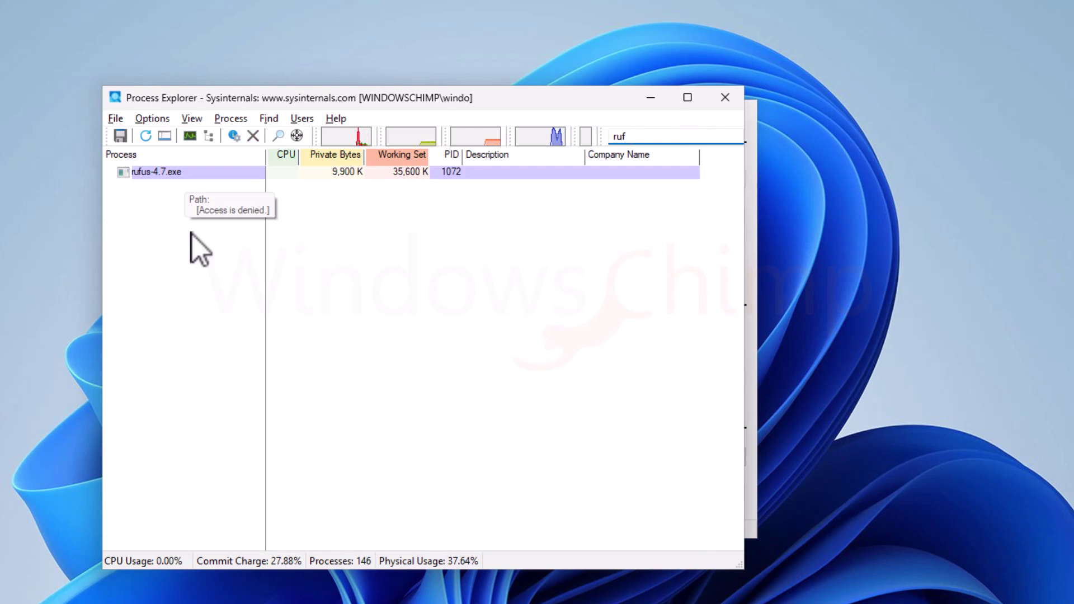
right_click(164, 173)
click(249, 378)
drag(154, 72, 401, 65)
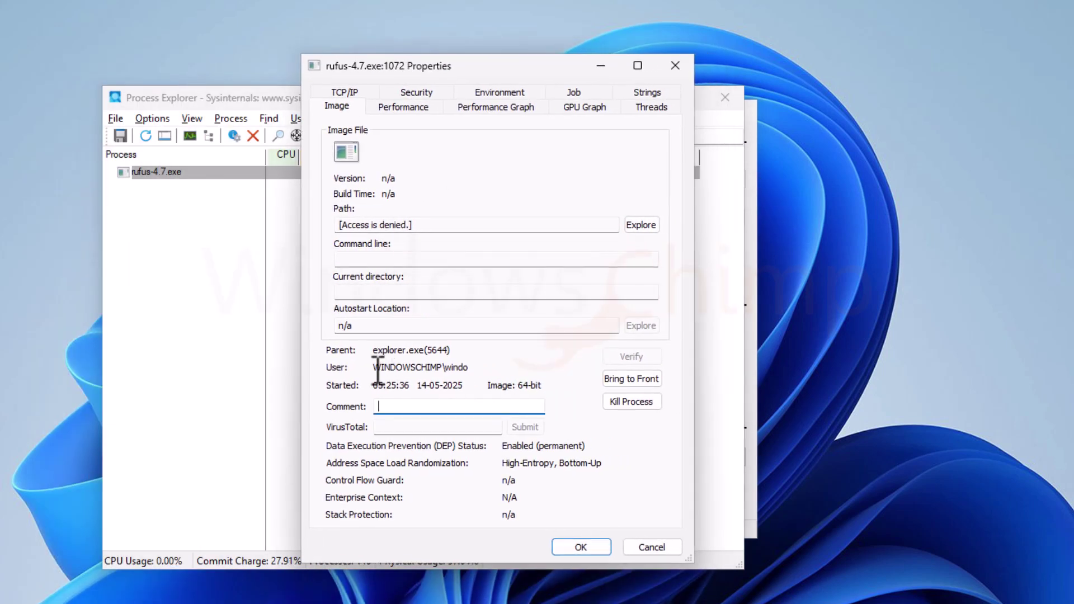
drag(373, 367, 459, 367)
key(alt+Tab)
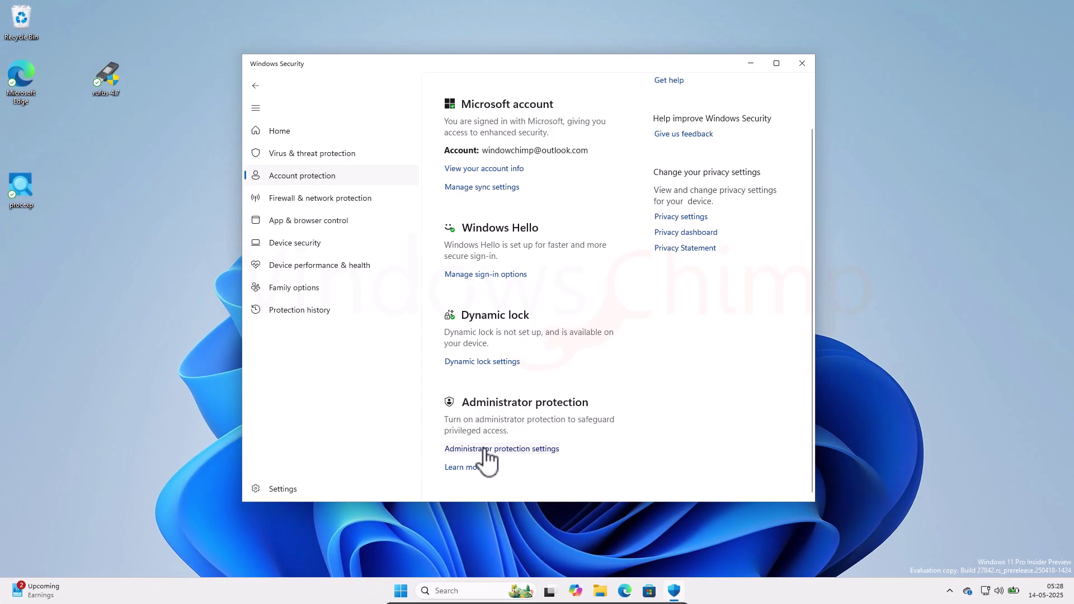
Step: Switch Administrator protection On in its settings and approve the change
click(487, 449)
click(455, 178)
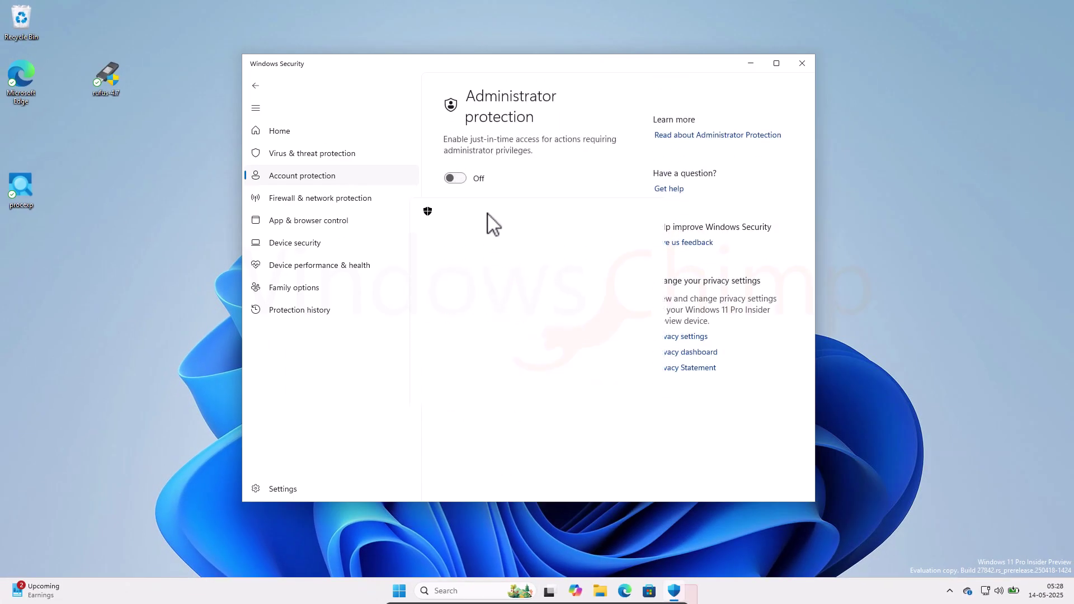
click(498, 383)
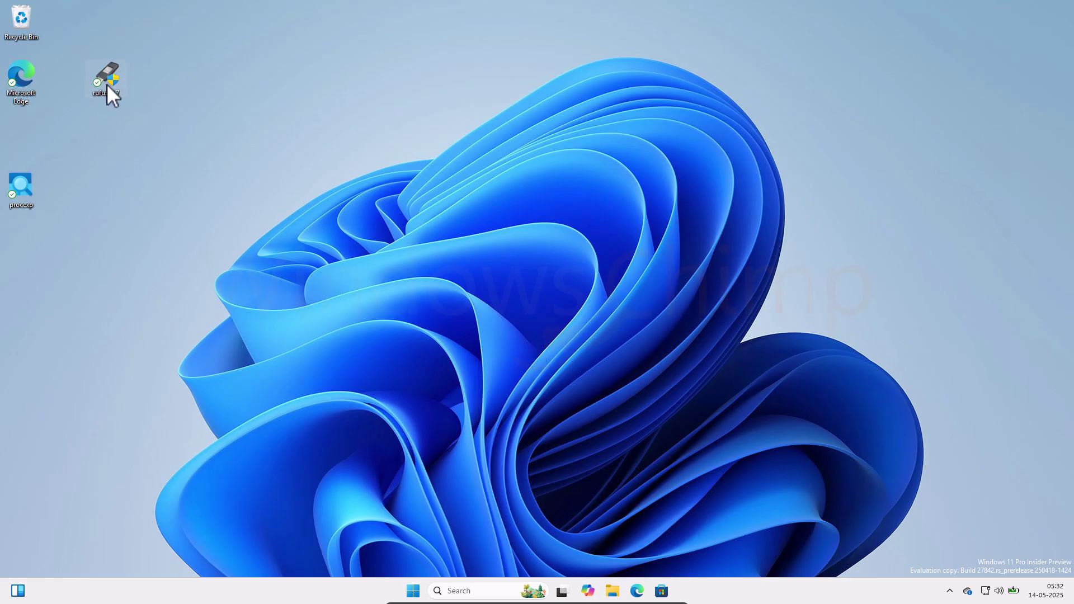
Step: Launch Rufus, expand the Windows Security prompt's details and enter the account PIN
double_click(106, 84)
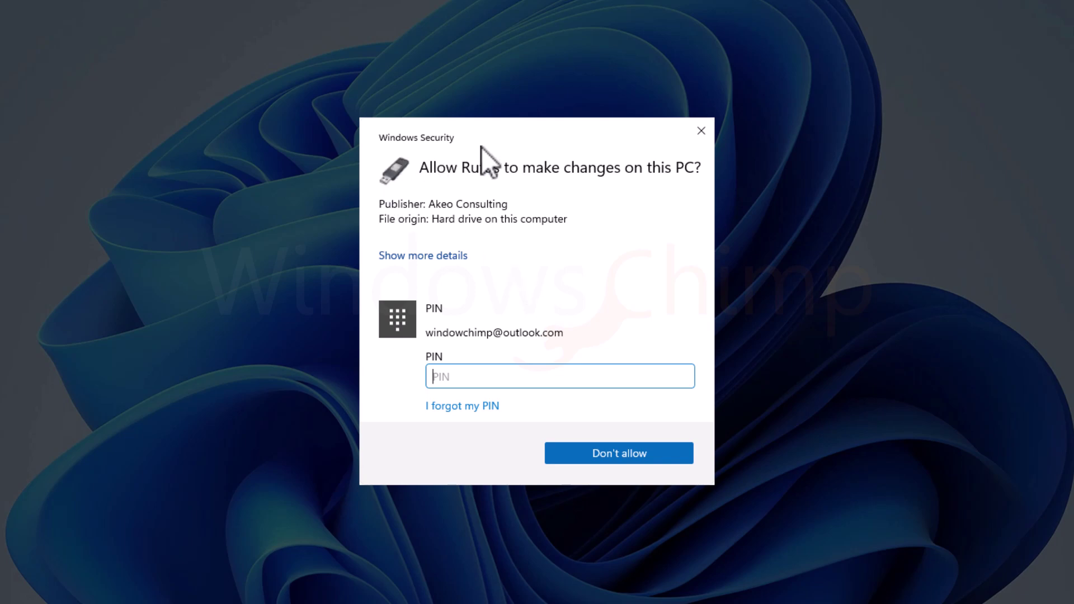
click(451, 256)
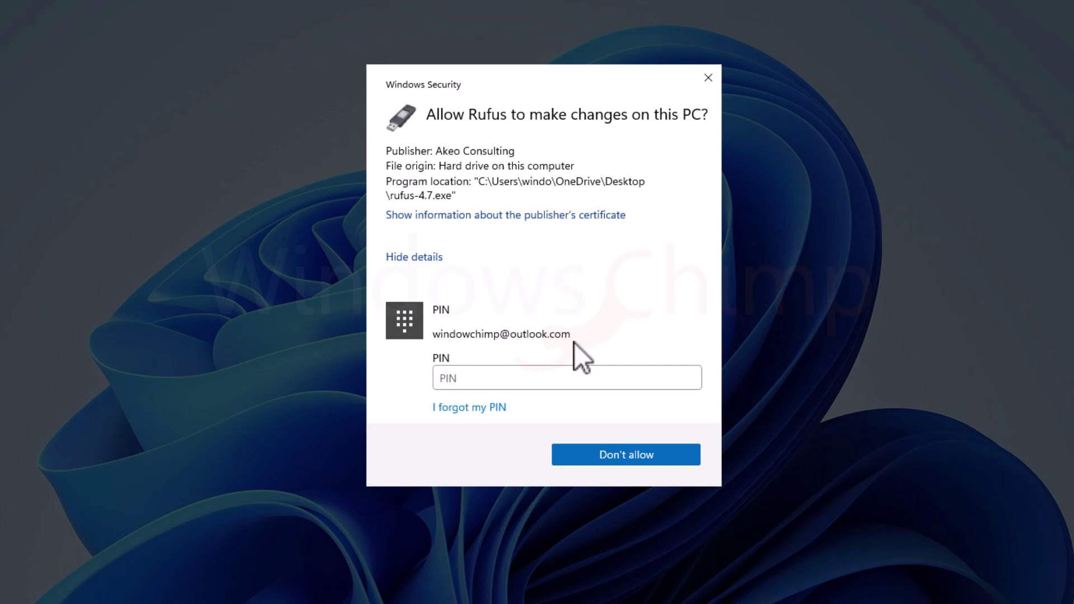
click(492, 380)
text(1)
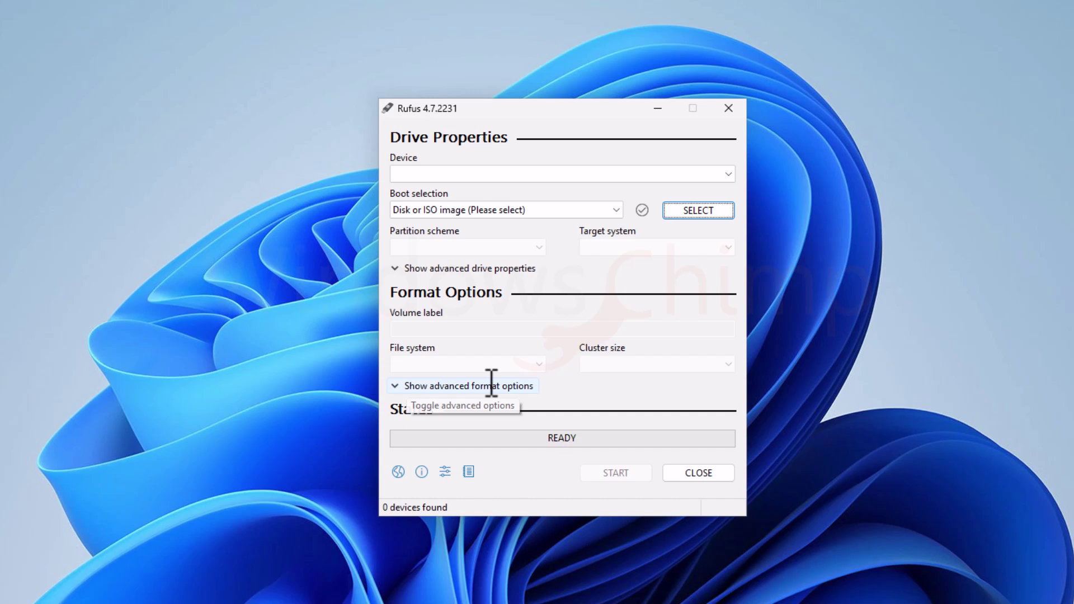
Step: Open Command Prompt, run whoami /all and select the signed-in user name
key(super)
text(cmd)
key(Return)
text(whoami)
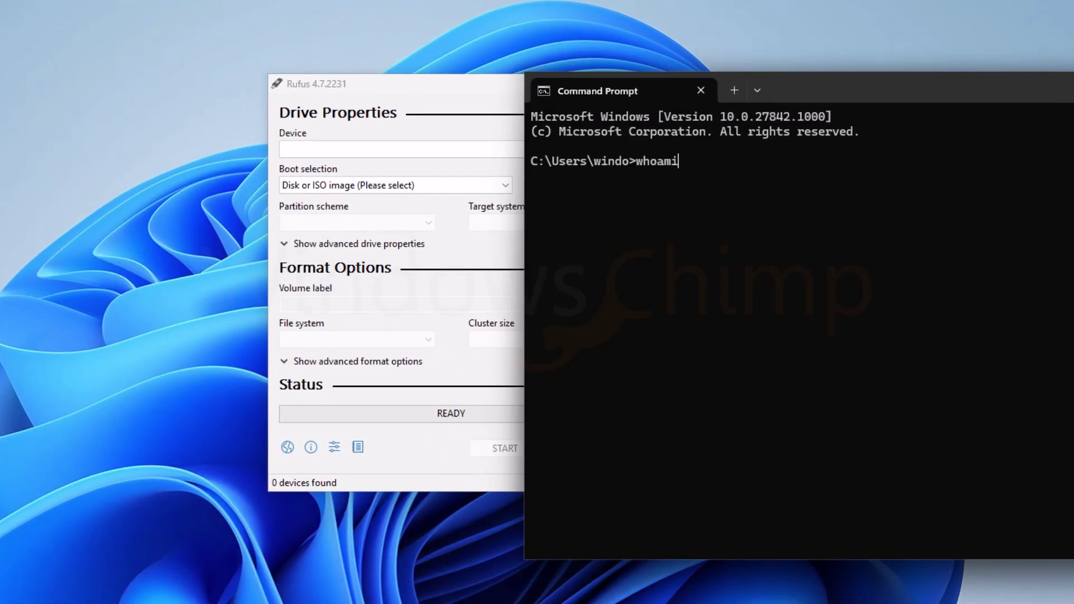
text( /all)
key(Return)
scroll(728, 269, up, 3)
drag(532, 249, 662, 264)
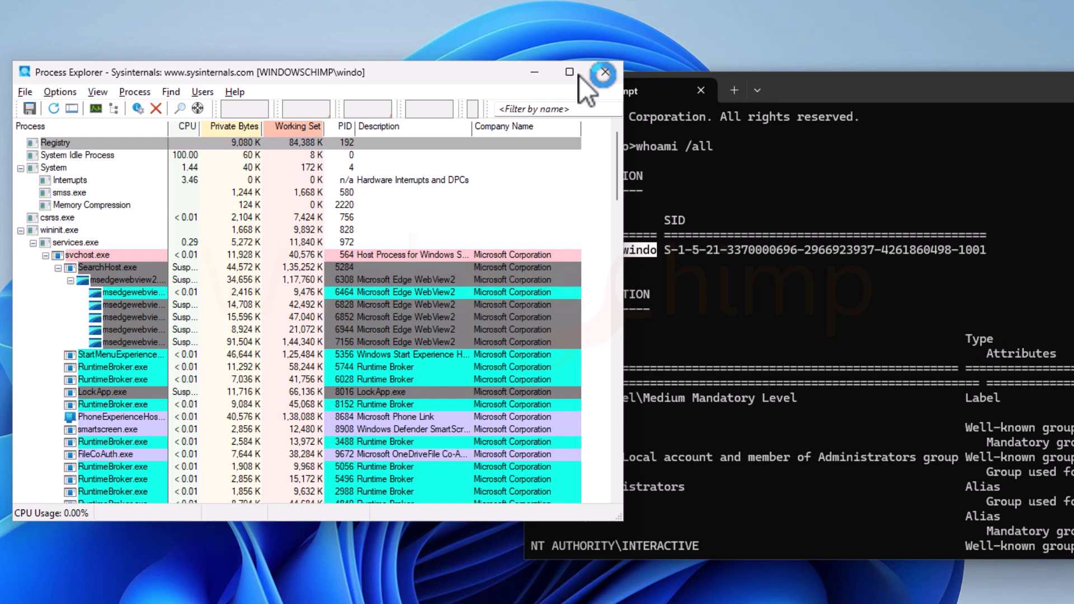
Step: Filter Process Explorer by 'rufus', open rufus-4.7.exe Properties and select its User account
click(547, 108)
text(rufus)
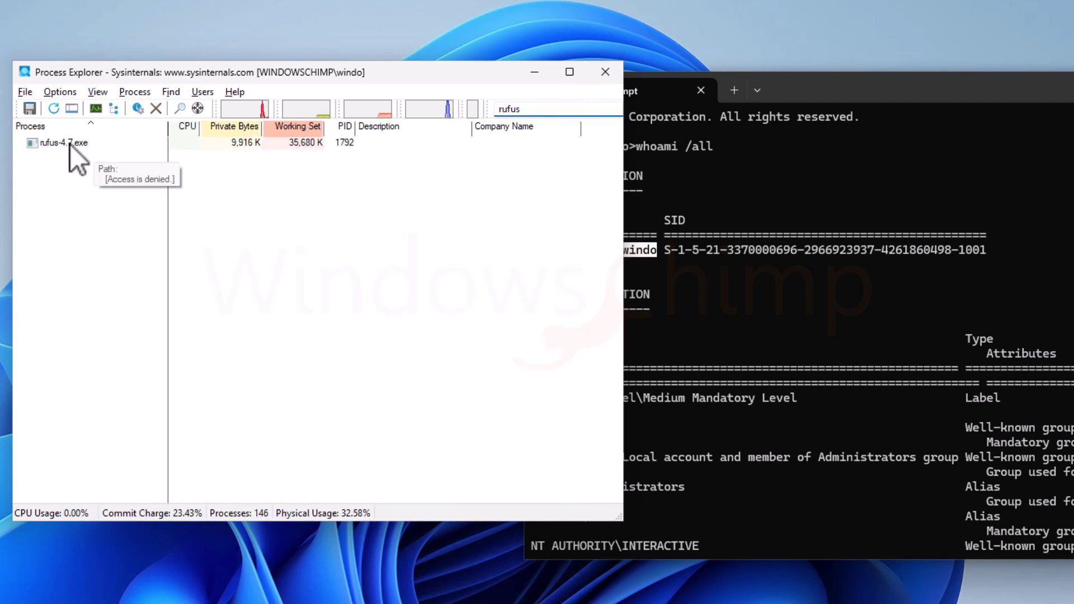
click(70, 145)
right_click(69, 144)
click(118, 341)
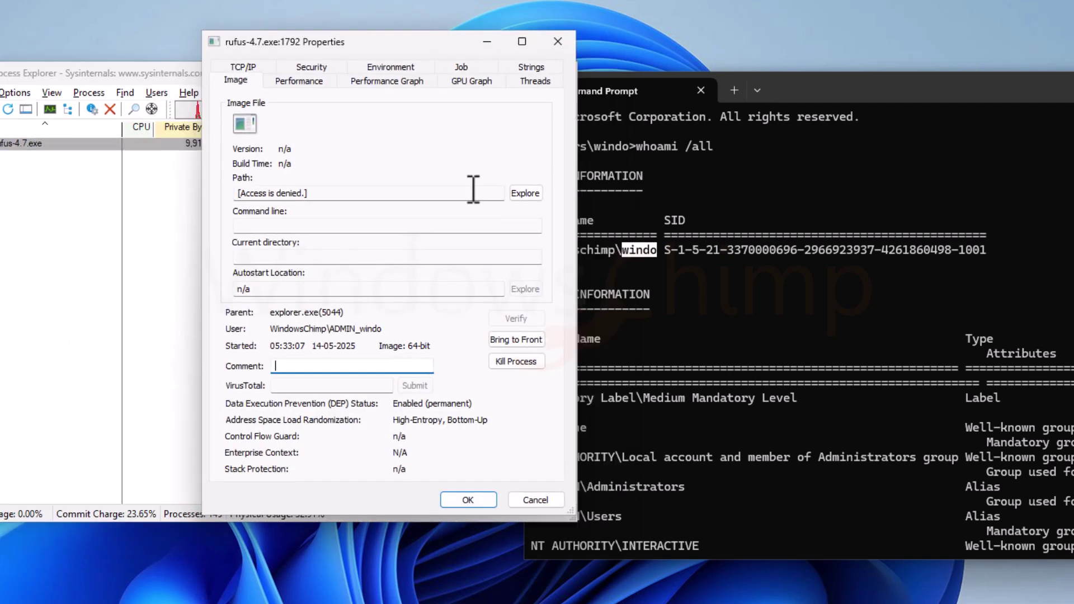
drag(273, 330, 383, 330)
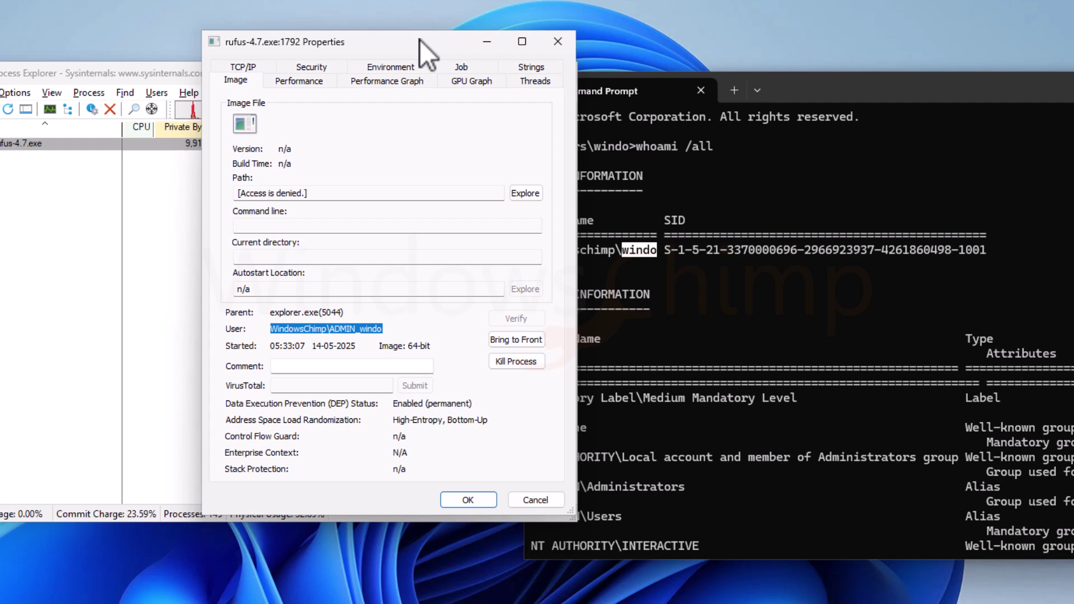
drag(422, 43, 425, 13)
drag(829, 94, 692, 136)
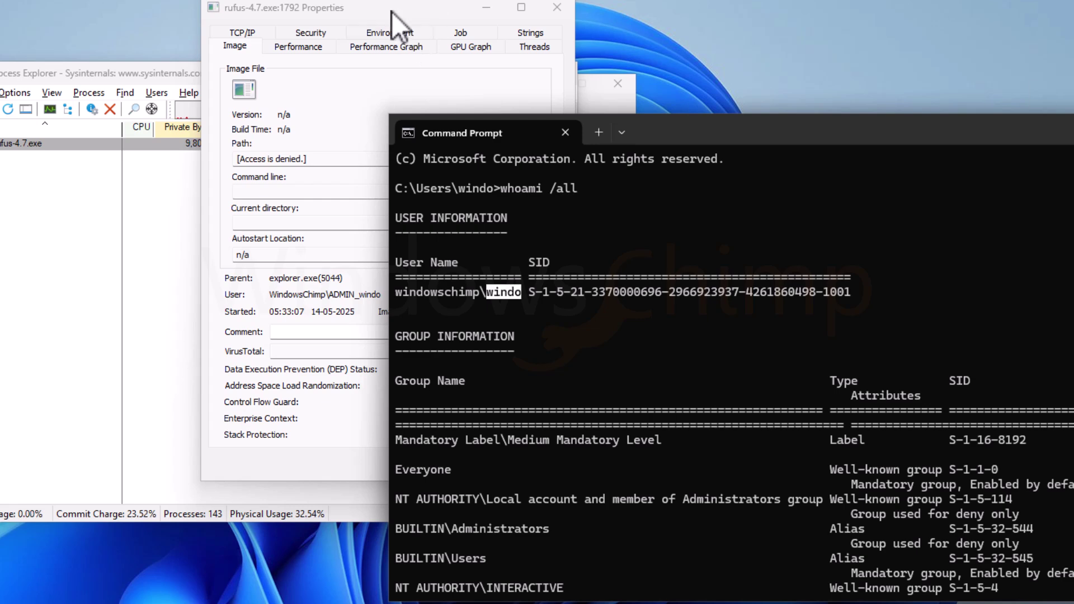
Step: Position the properties window and Process Explorer beside Command Prompt, then scroll through the whoami output
drag(392, 18, 316, 44)
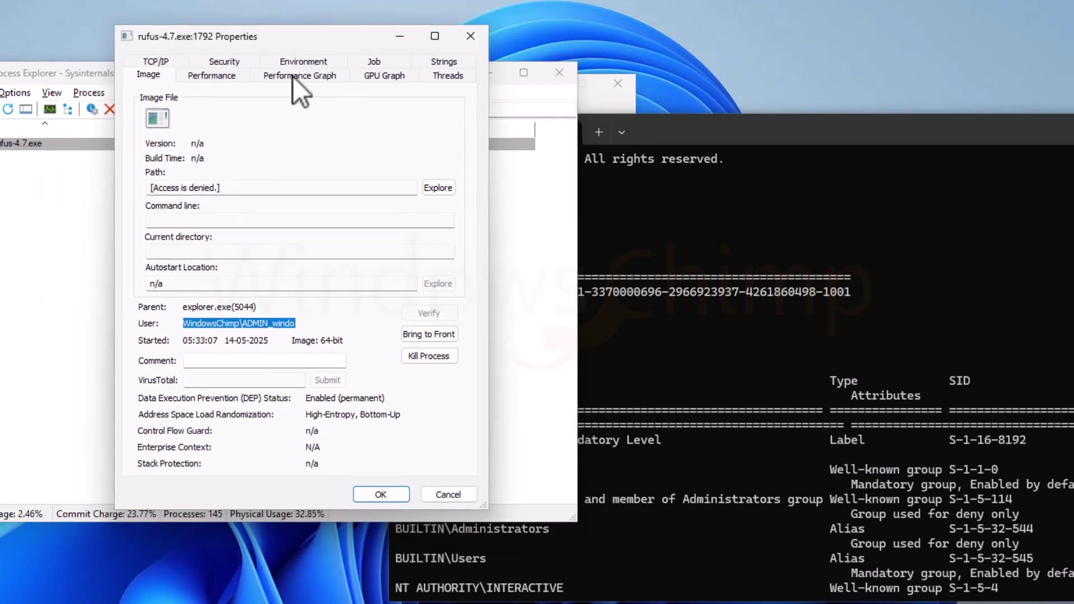
drag(52, 68, 0, 79)
drag(327, 50, 231, 77)
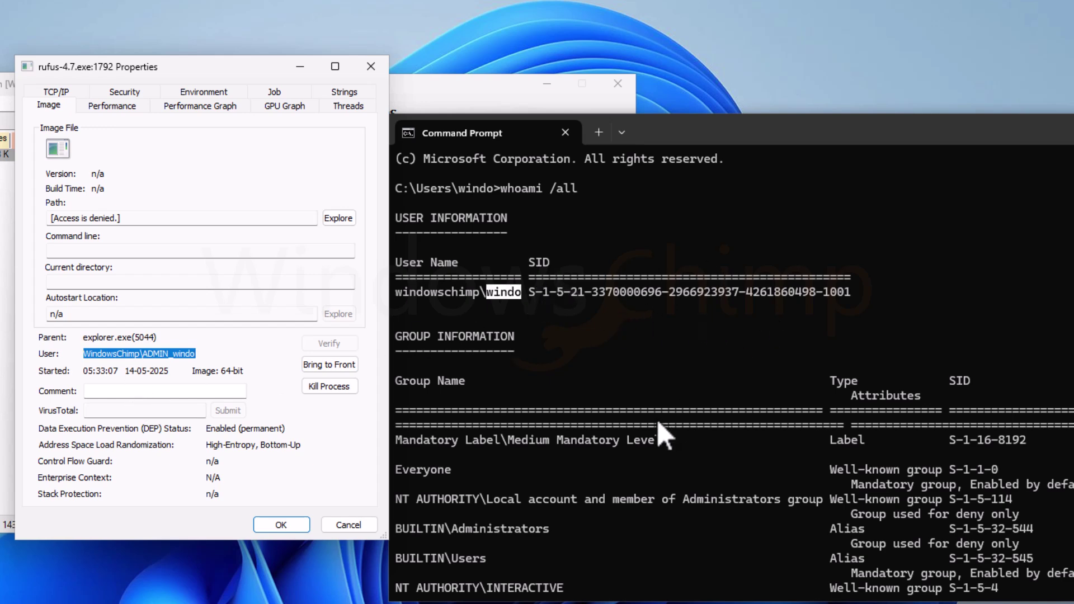
scroll(618, 492, down, 3)
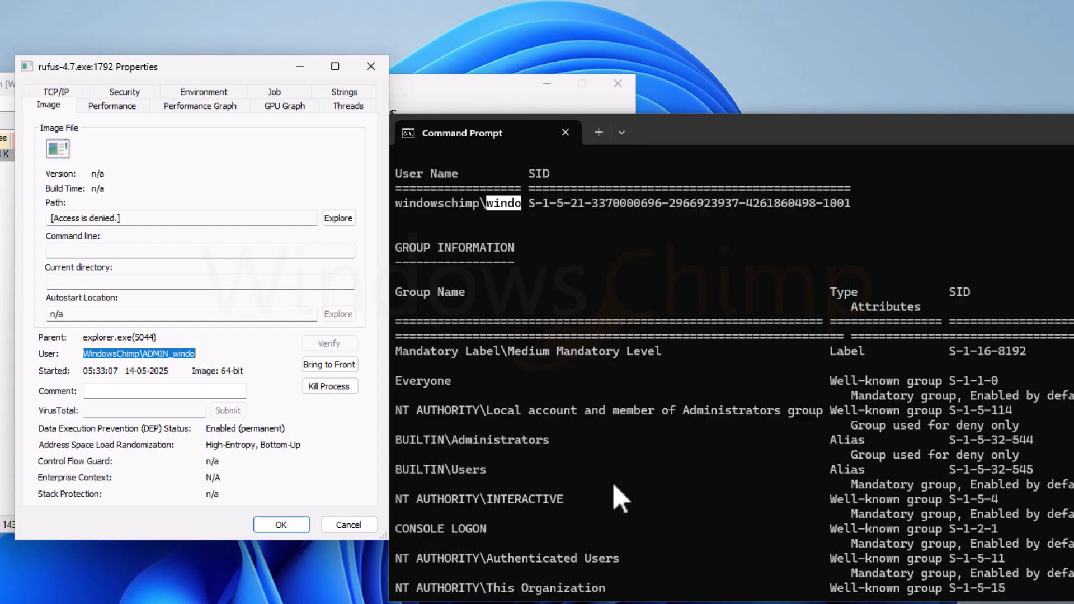
scroll(616, 493, up, 4)
scroll(621, 495, down, 3)
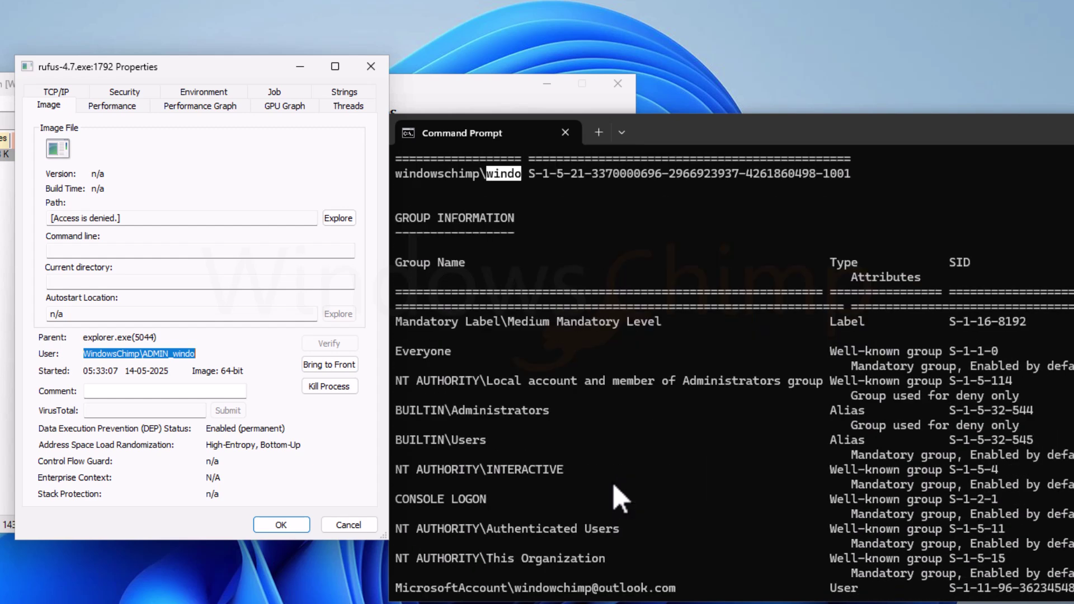
scroll(618, 498, up, 3)
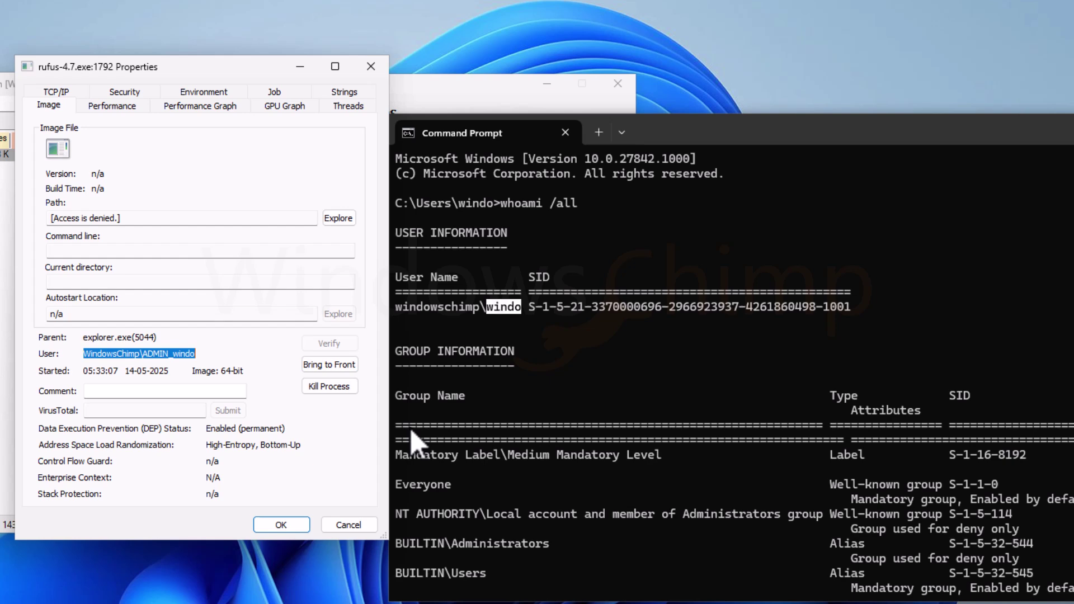